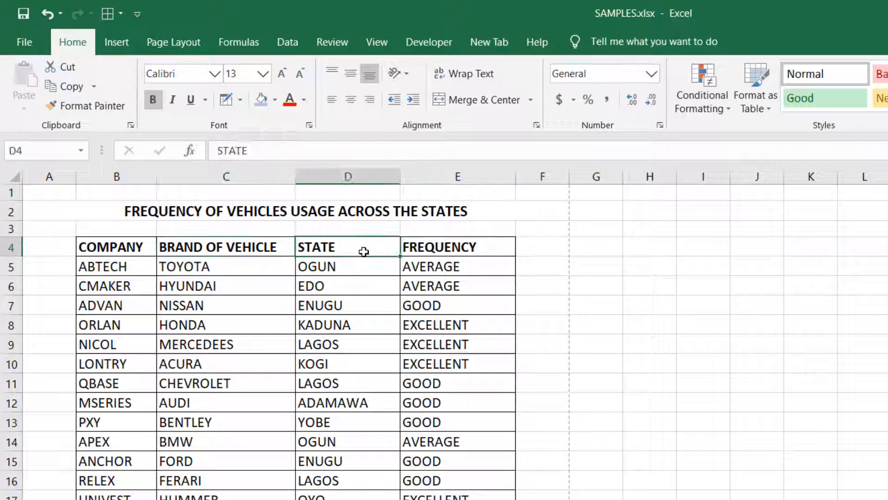
left_click(434, 251)
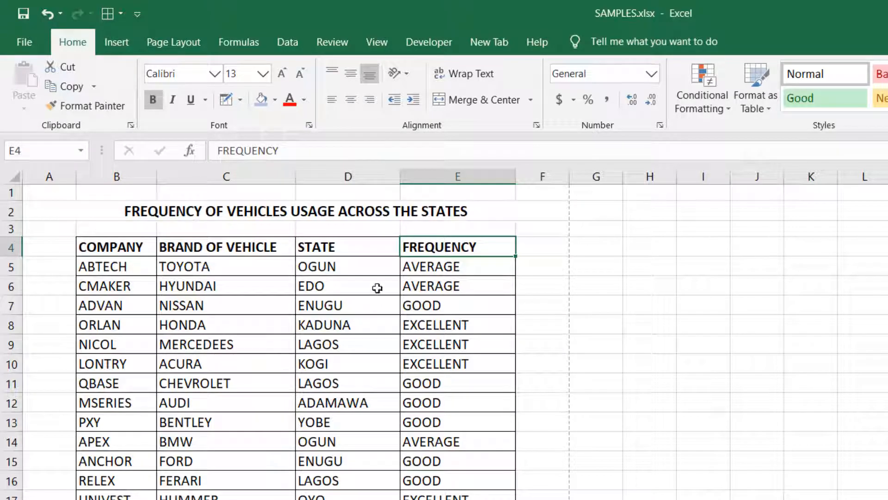
left_click(367, 273)
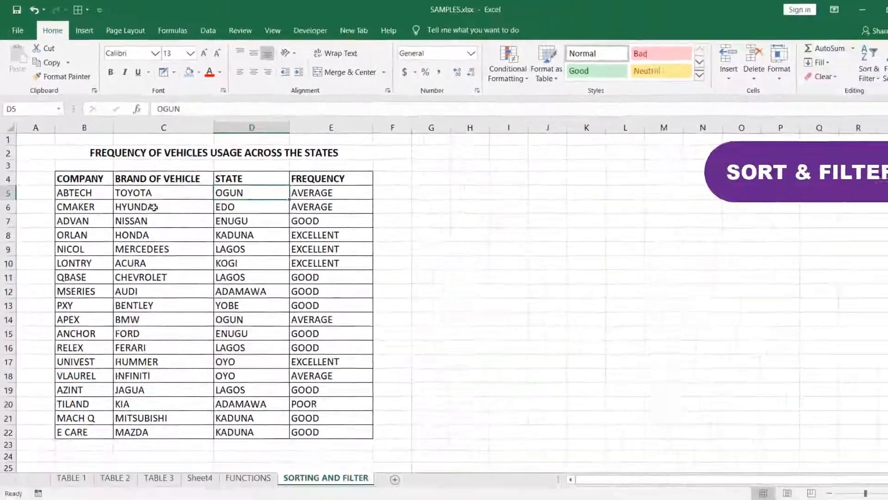
left_click(157, 192)
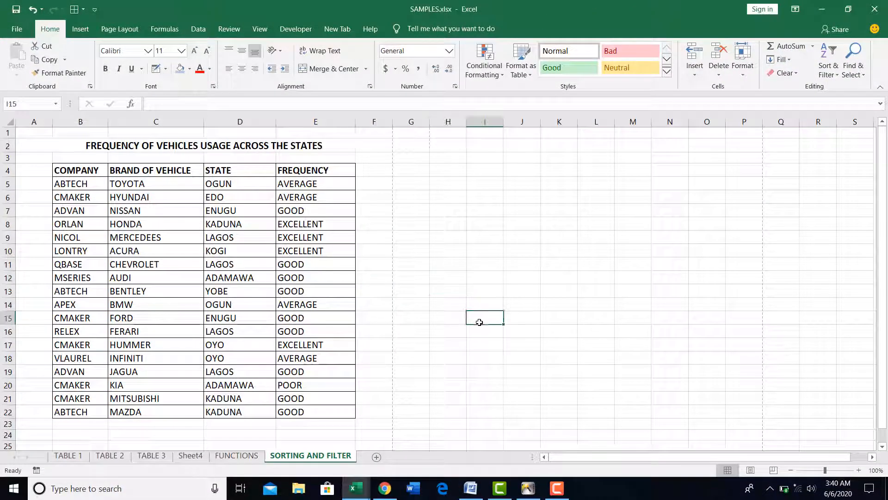
Sort the vehicle table by the COMPANY column from A to Z, and undo that sort.
left_click(73, 183)
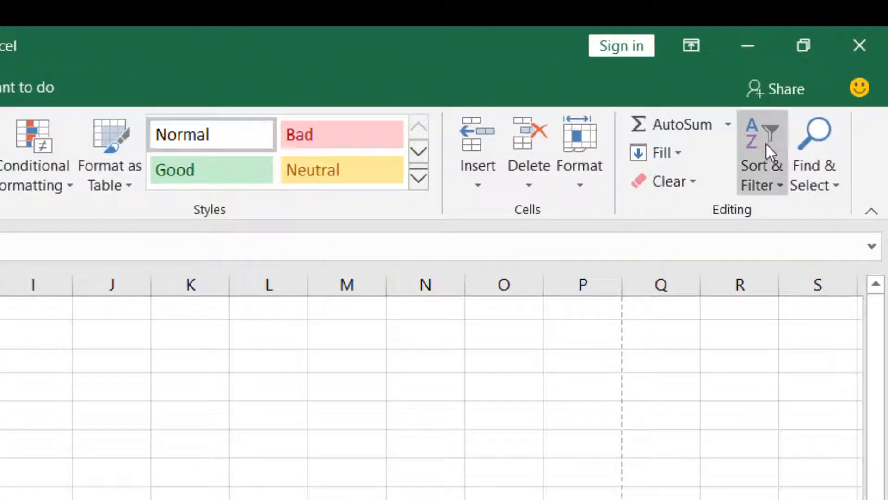
left_click(778, 187)
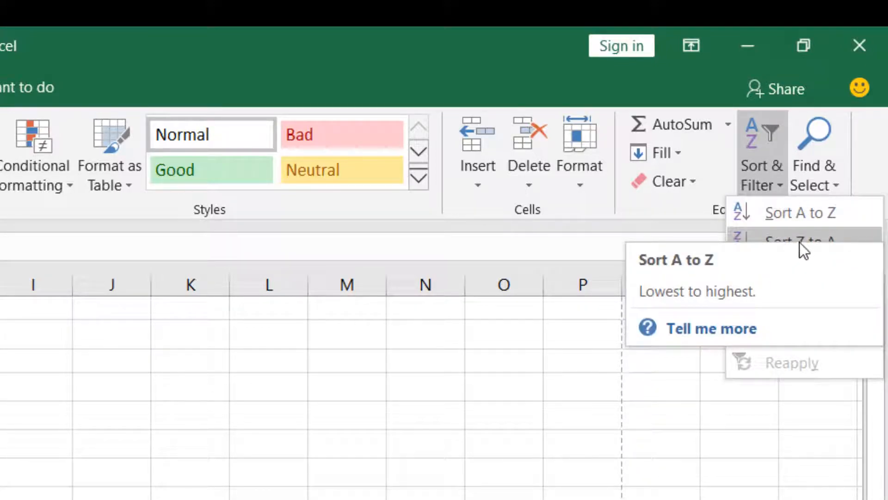
left_click(558, 420)
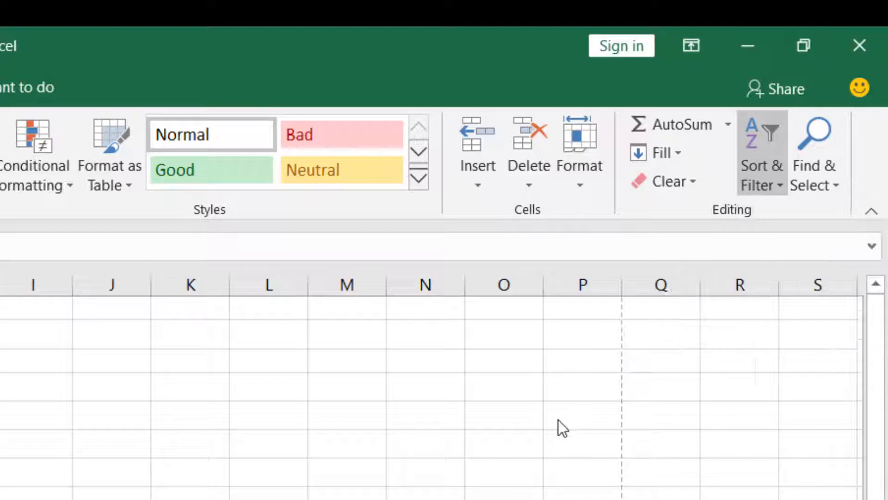
left_click(767, 176)
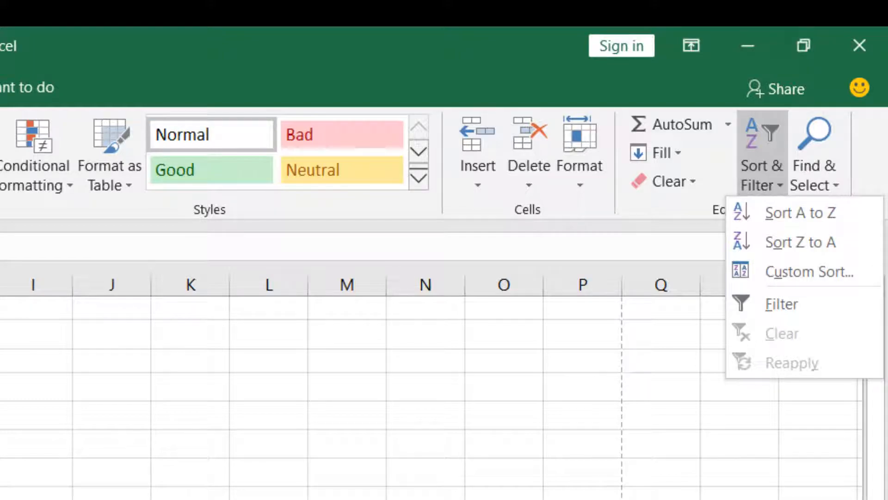
key("Escape")
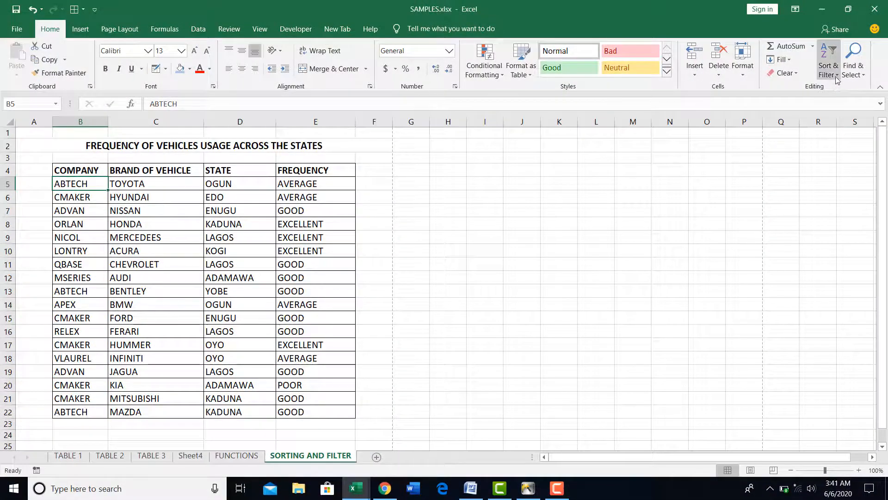
left_click(838, 79)
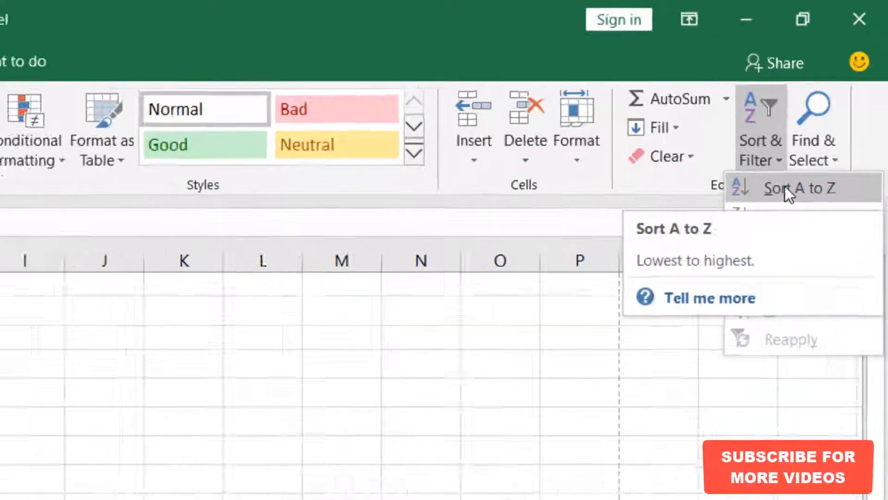
left_click(761, 235)
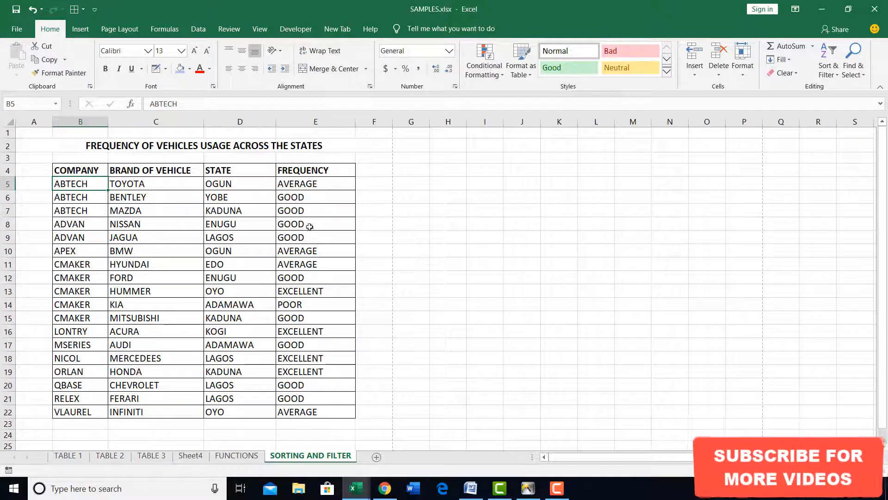
left_click(28, 14)
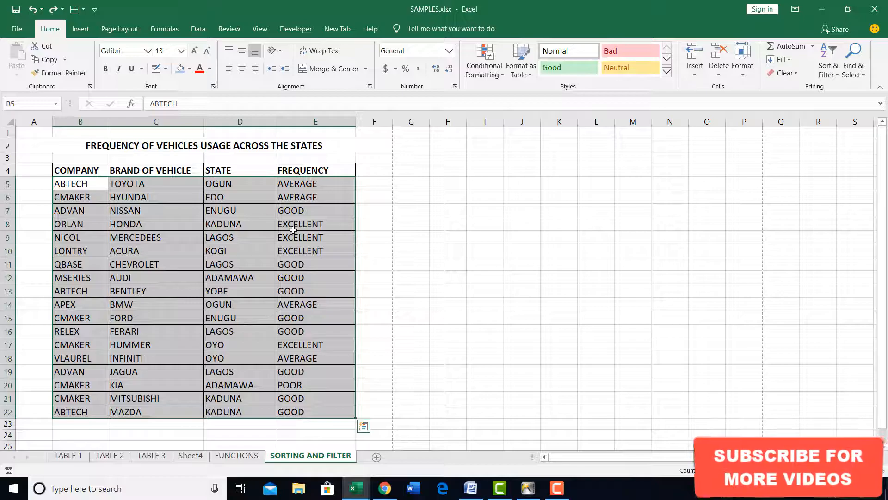
left_click(76, 183)
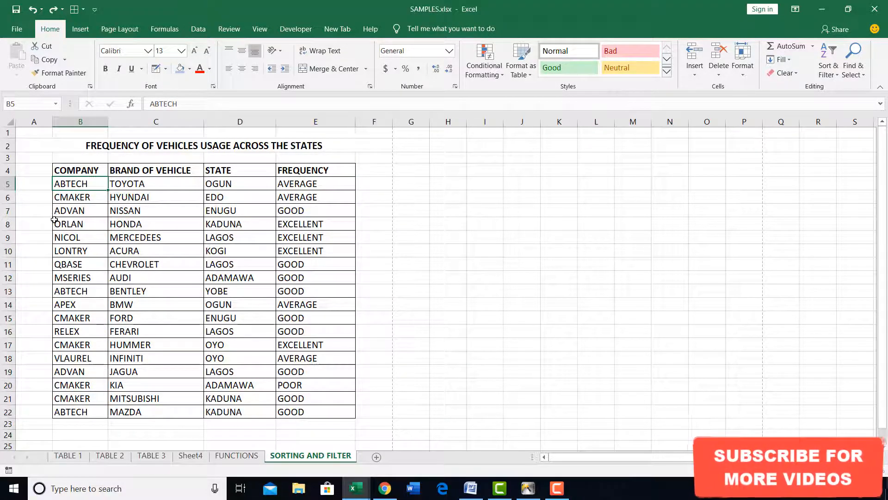
Fill the ORLAN row of the table, from COMPANY through FREQUENCY, with the standard orange colour.
left_click_drag(55, 224, 296, 221)
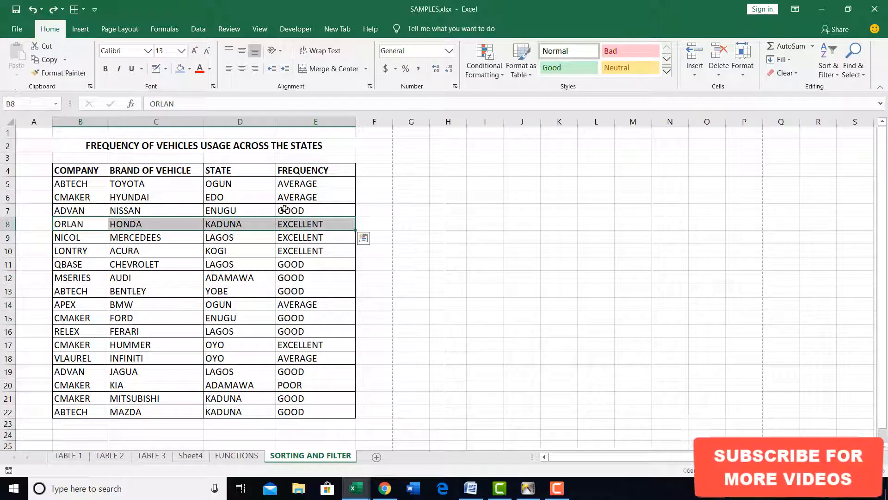
left_click(190, 69)
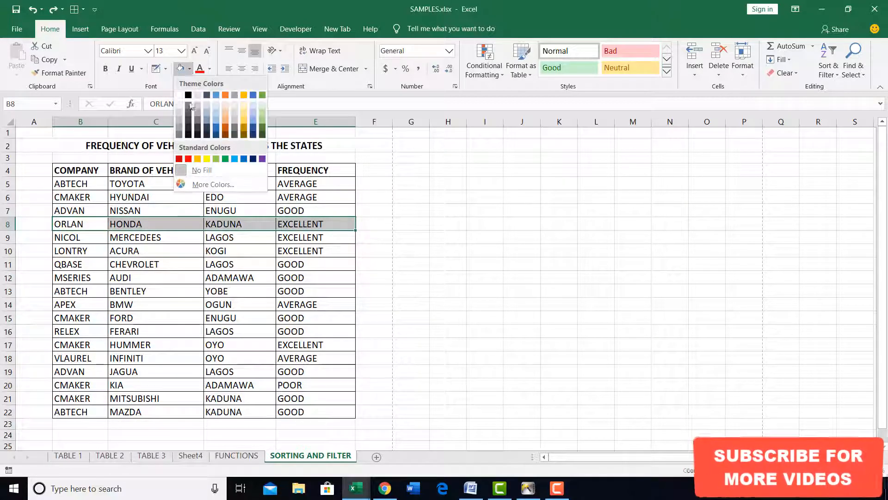
left_click(198, 160)
Sort the table by the COMPANY column from A to Z with the ORLAN row highlighted.
left_click(93, 184)
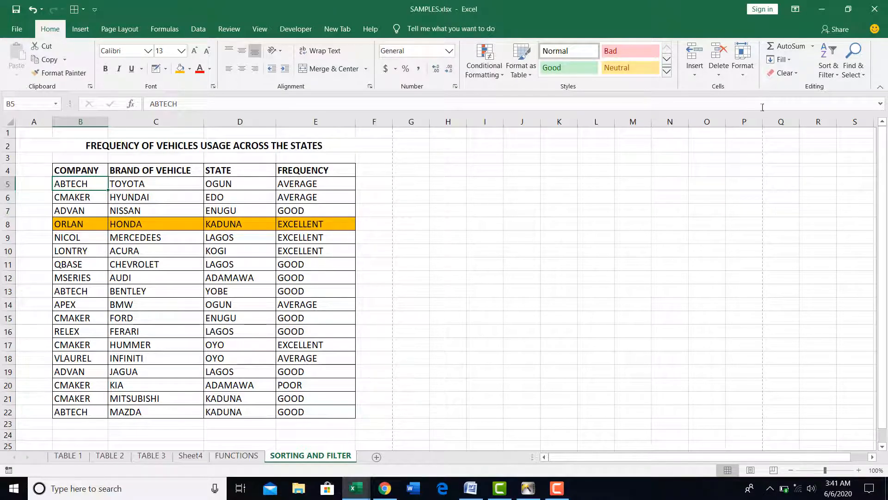
left_click(828, 70)
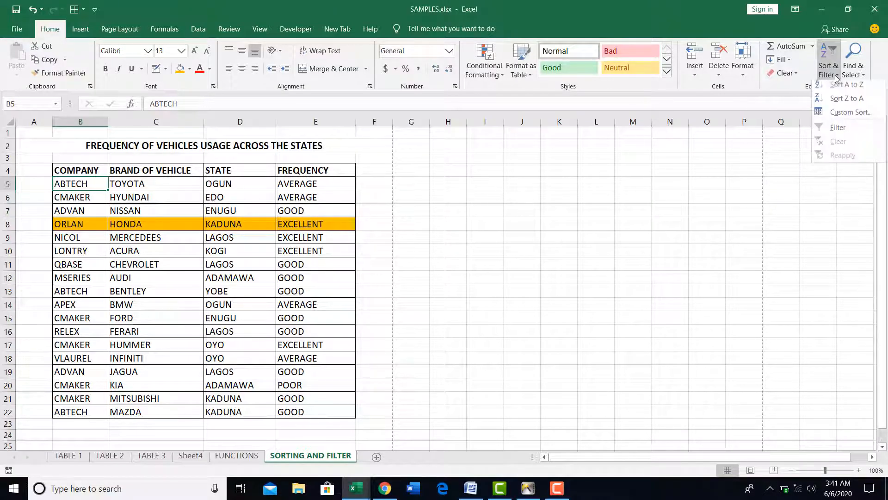
left_click(839, 89)
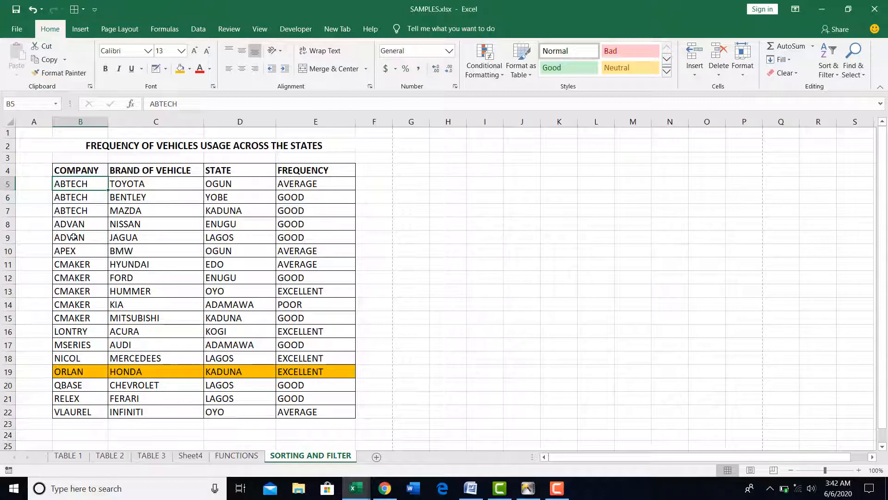
Sort the table by the BRAND OF VEHICLE column from A to Z and check the order of the brands.
left_click(135, 184)
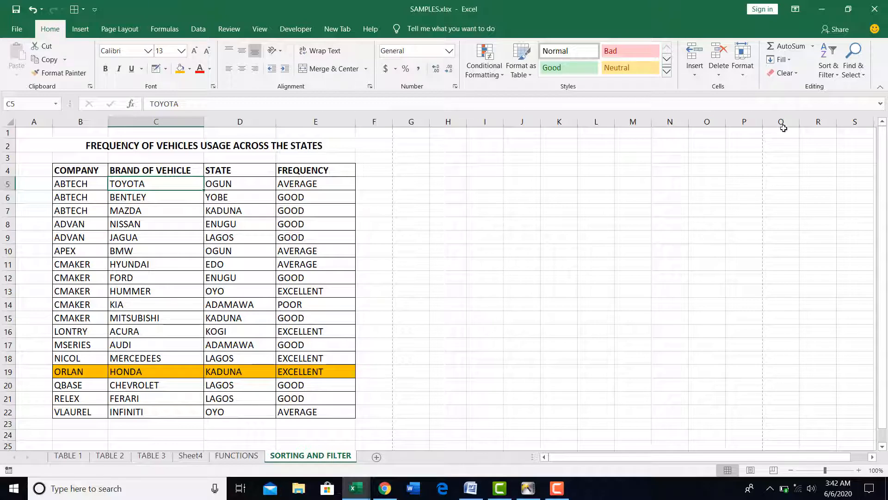
left_click(837, 75)
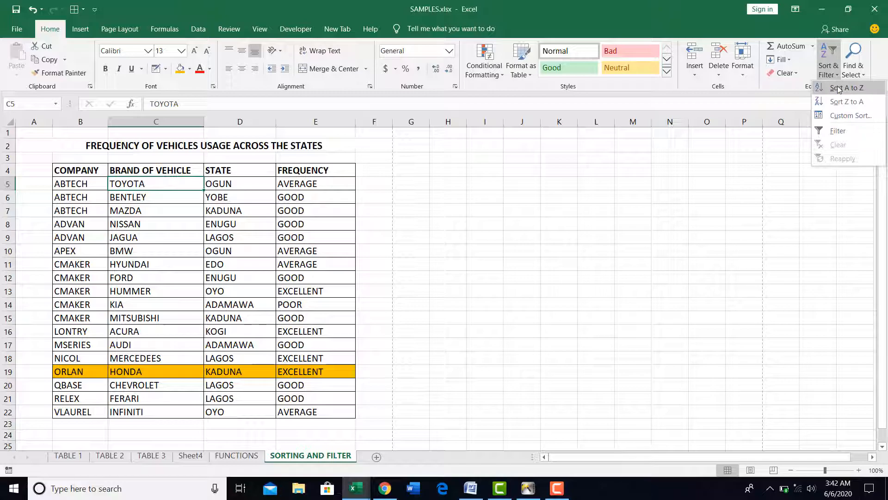
left_click(838, 89)
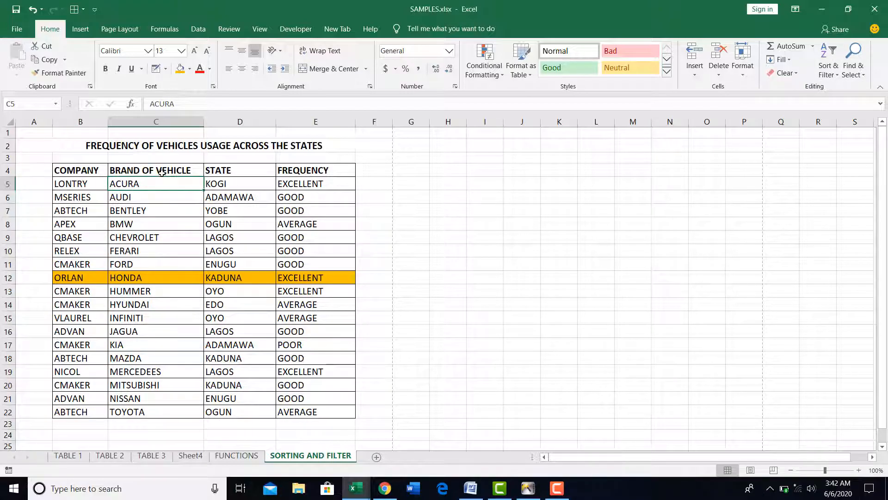
left_click_drag(156, 184, 132, 409)
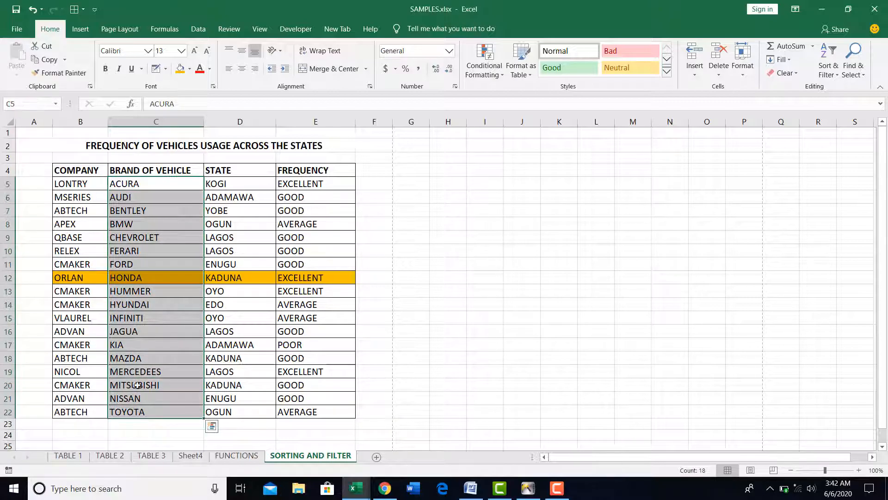
left_click(171, 185)
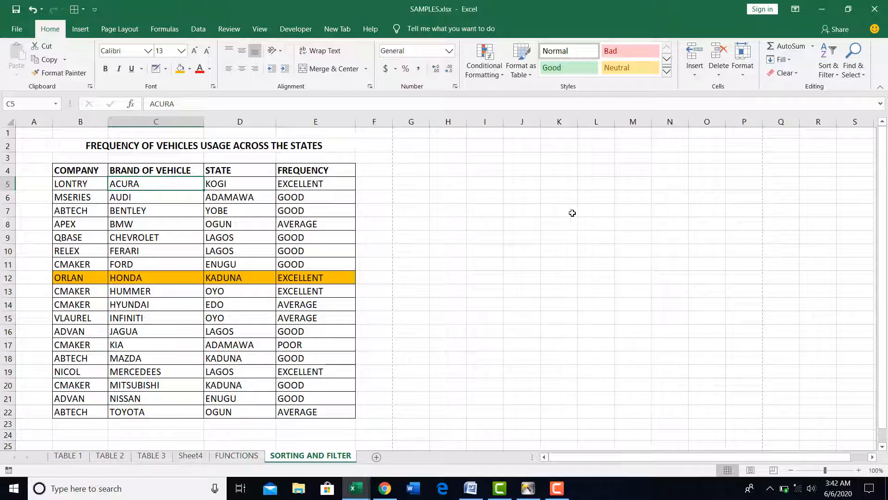
Sort the table by the FREQUENCY column from A to Z and check its last entry.
left_click(234, 183)
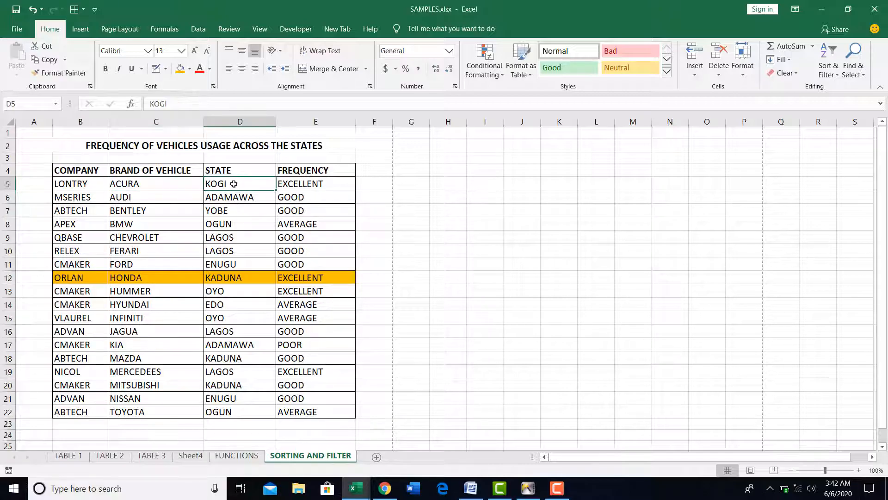
left_click(305, 183)
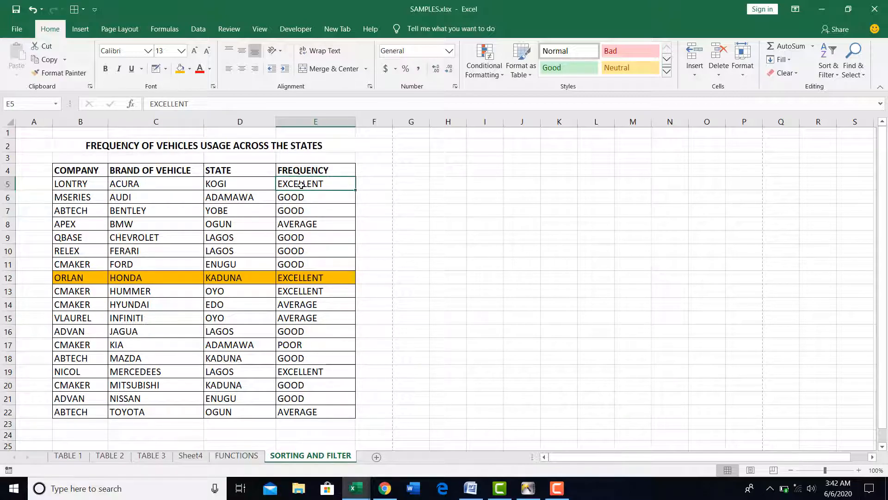
left_click(834, 74)
left_click(840, 95)
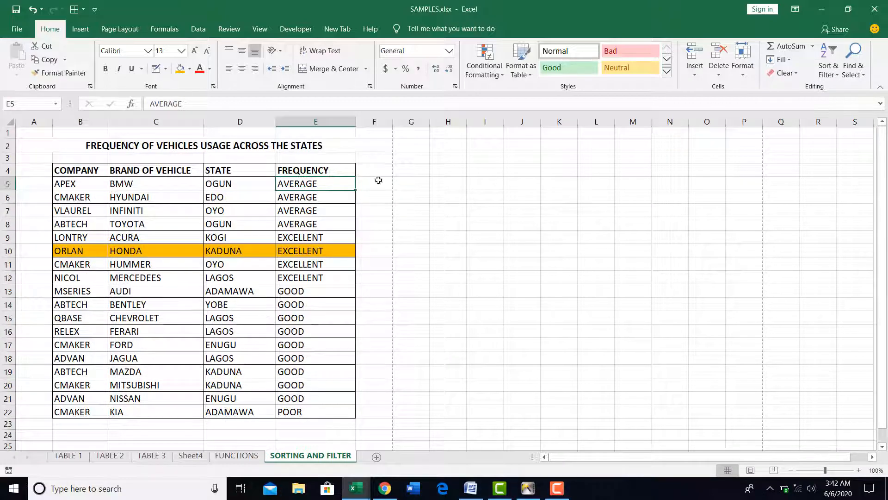
left_click(324, 405)
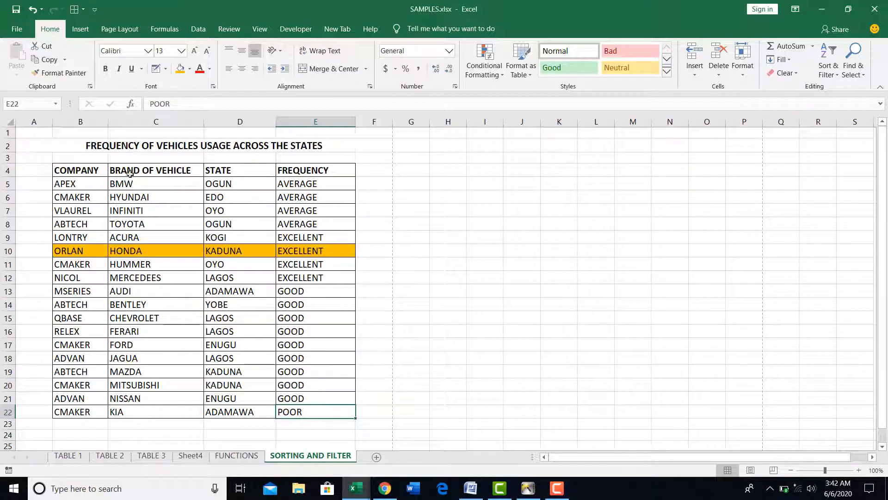
Sort the table by the STATE column from A to Z using the data sorting tools.
left_click(82, 186)
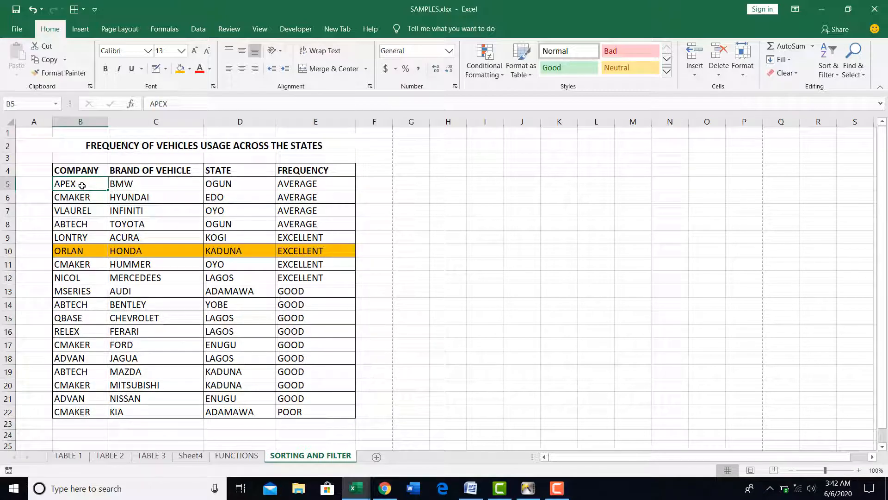
left_click(206, 29)
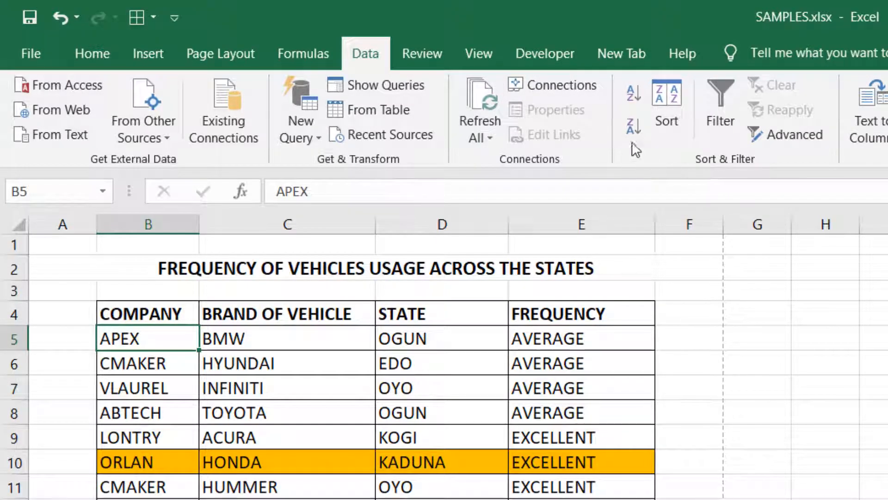
left_click(301, 339)
left_click(427, 331)
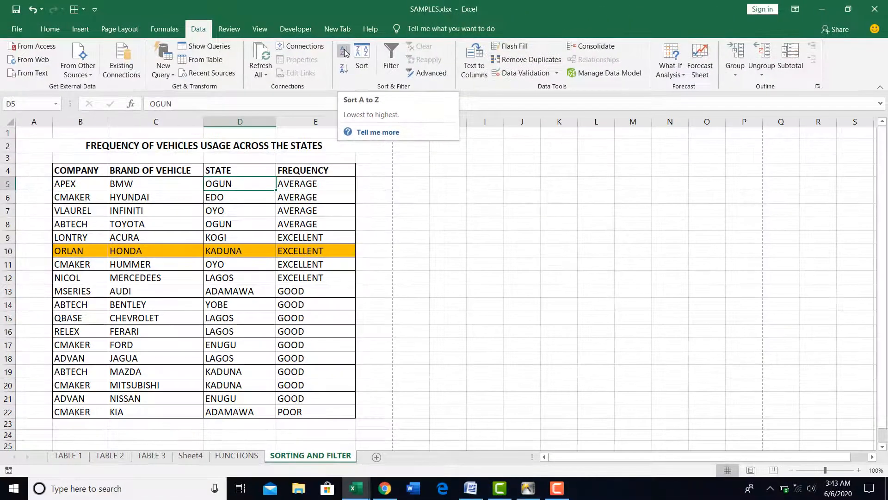
left_click(623, 90)
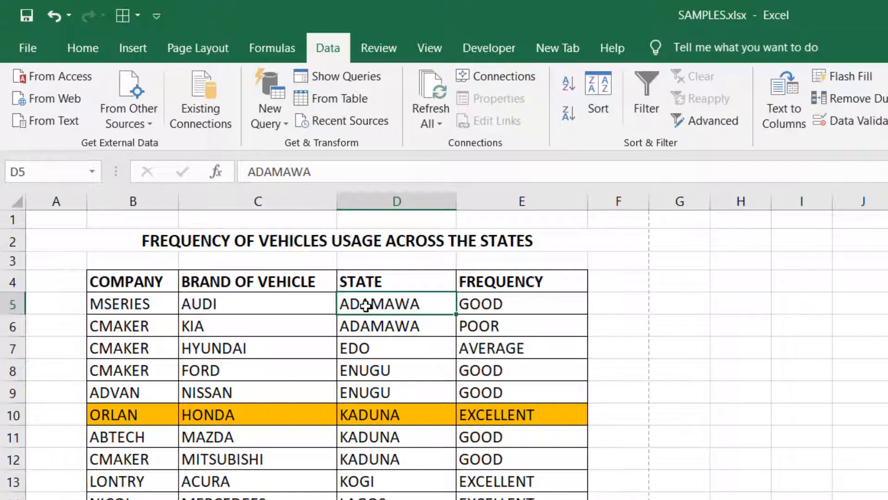
Fill the header row from COMPANY to FREQUENCY with a light orange theme colour.
left_click_drag(123, 282, 534, 285)
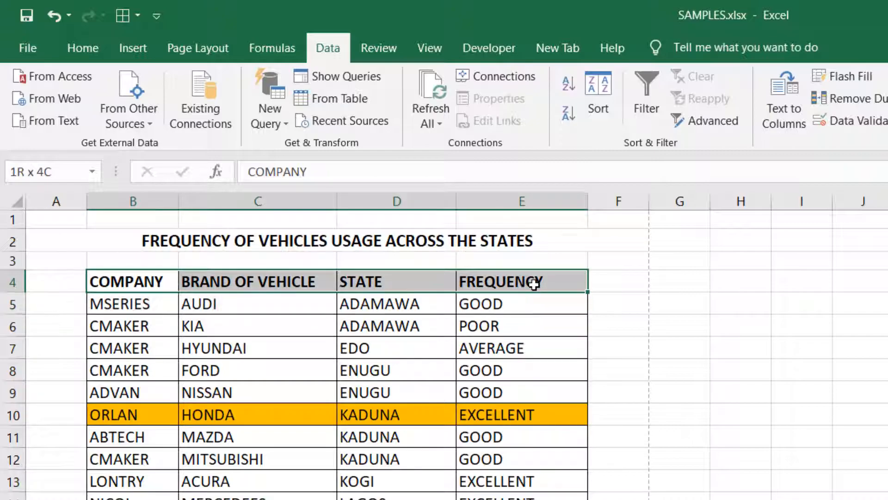
left_click(89, 48)
left_click(314, 114)
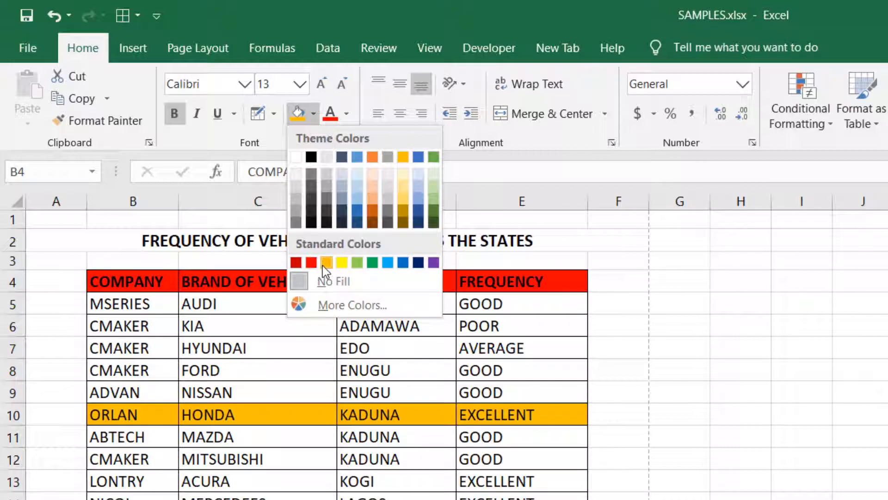
left_click(372, 192)
left_click(395, 345)
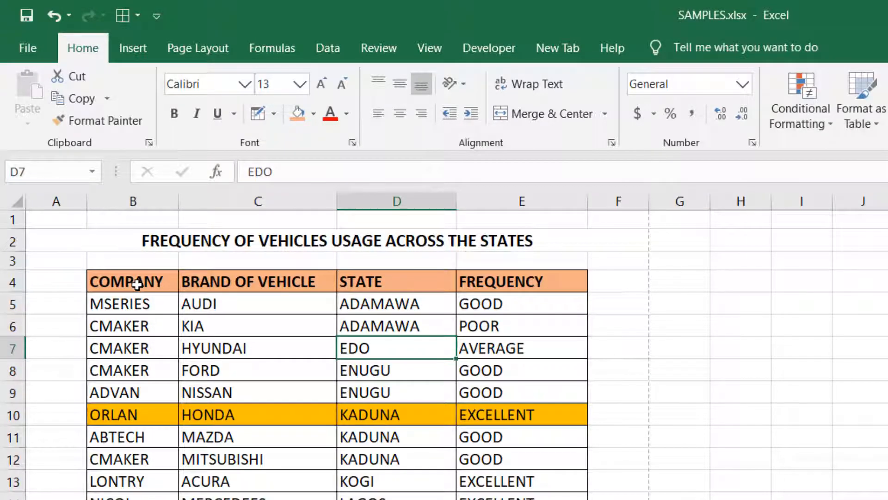
left_click(339, 51)
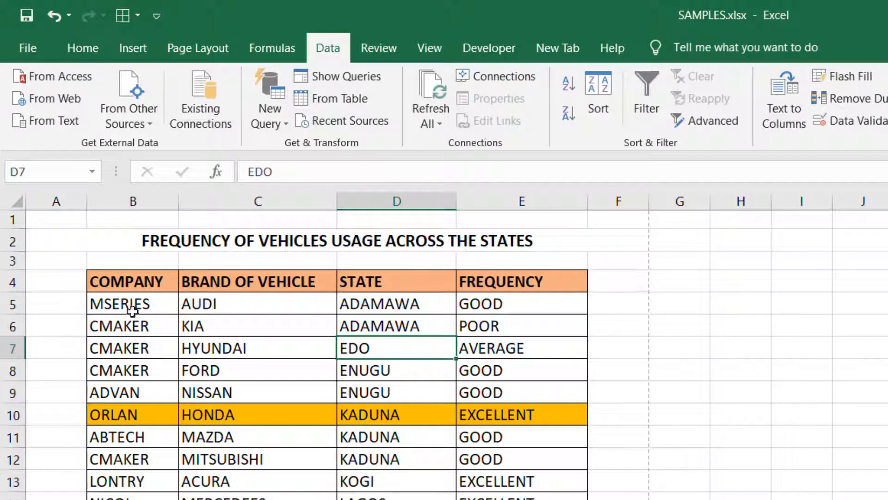
left_click(138, 287)
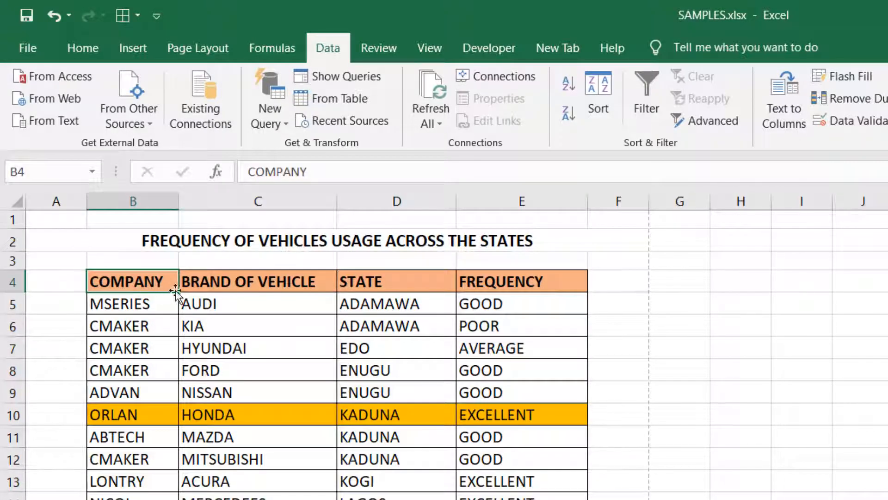
left_click(246, 284)
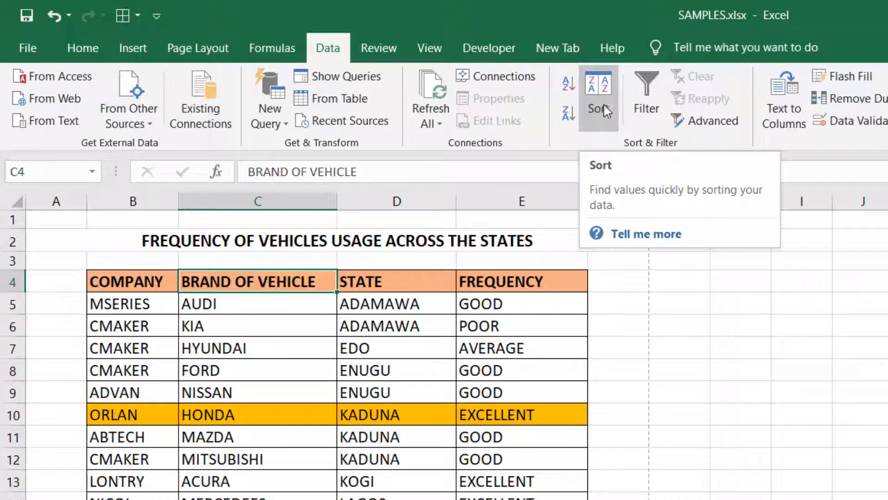
left_click(375, 301)
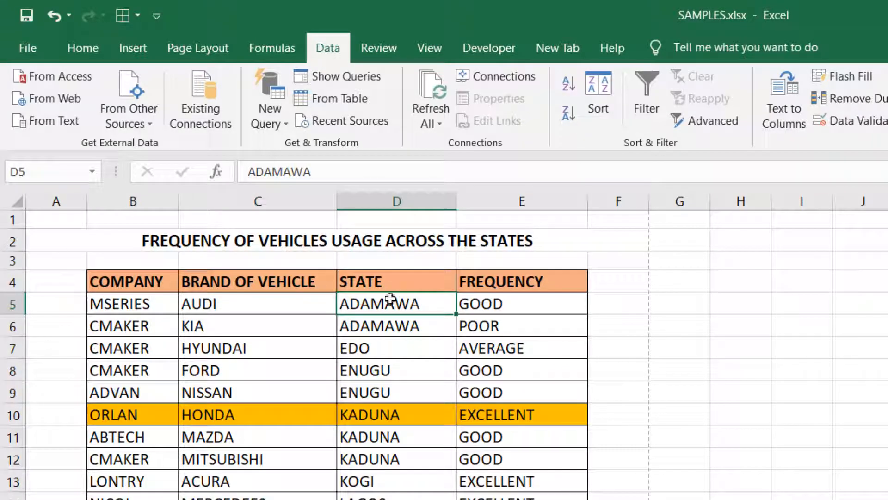
left_click(601, 114)
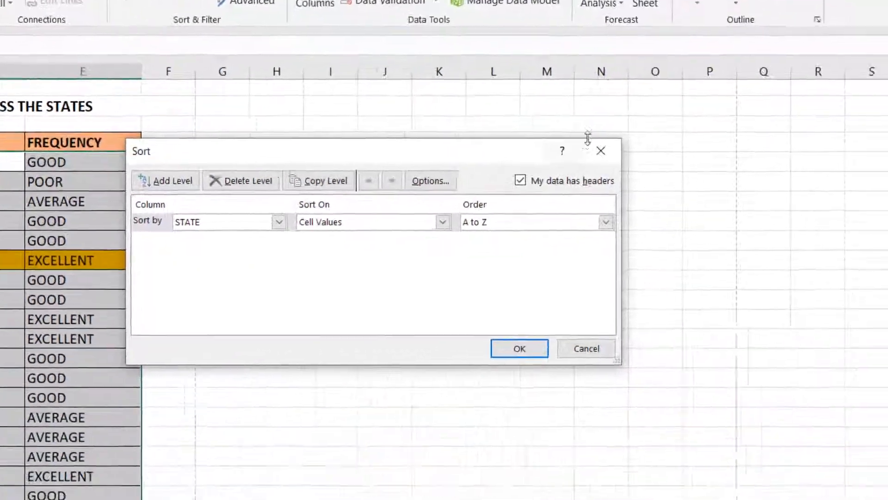
left_click(614, 155)
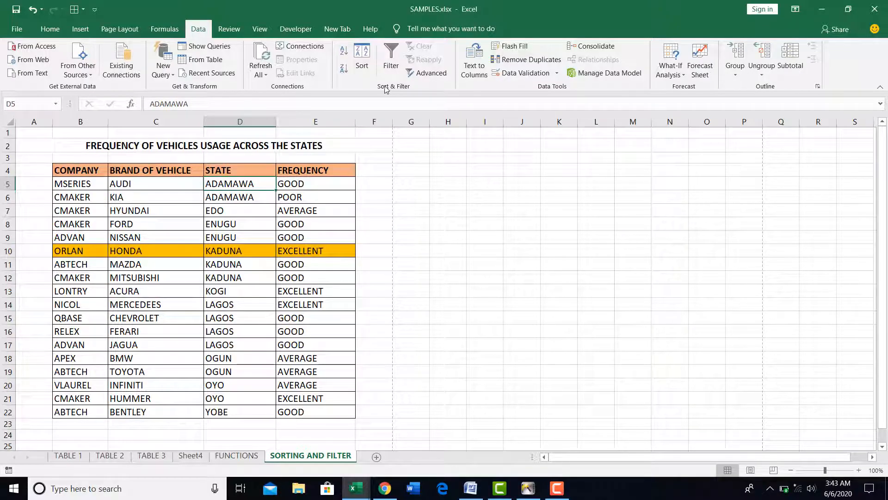
Sort the table by COMPANY from A to Z with STATE from A to Z as a second level.
left_click(362, 56)
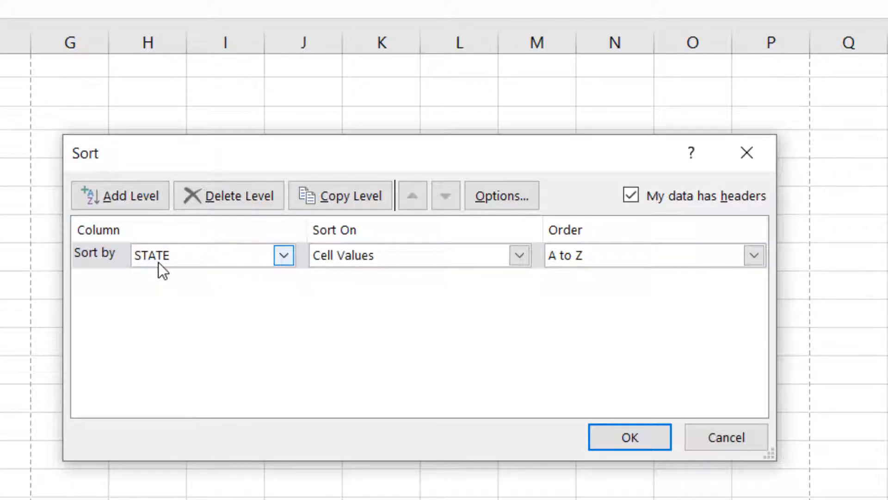
left_click(283, 255)
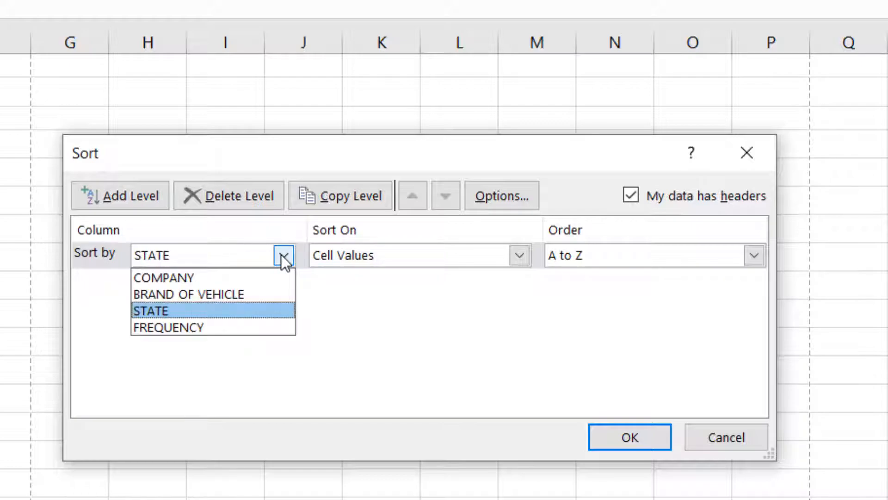
left_click(207, 277)
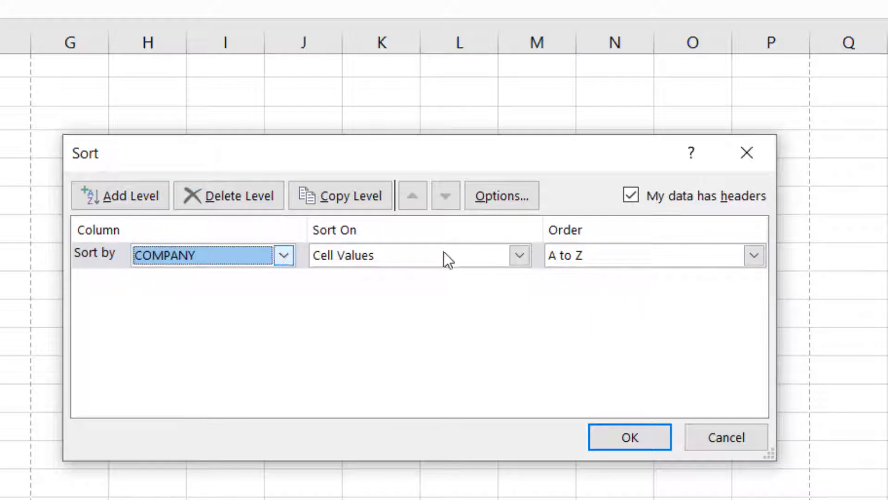
left_click(119, 193)
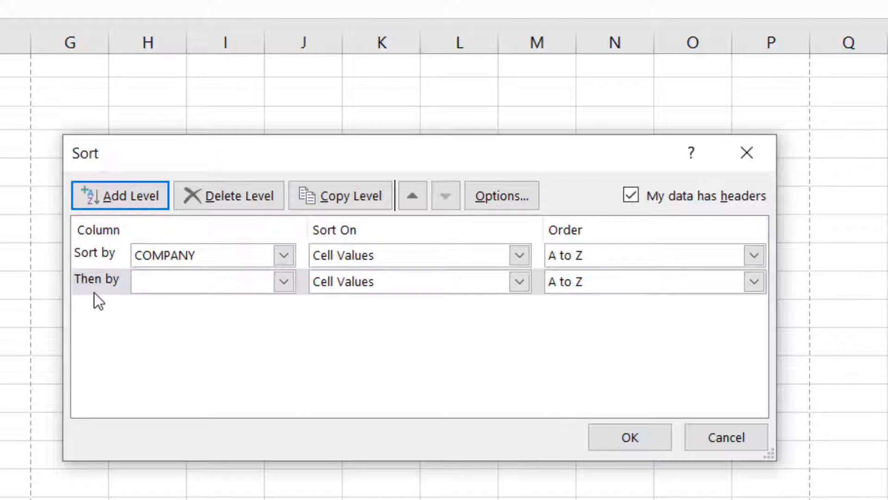
left_click(284, 282)
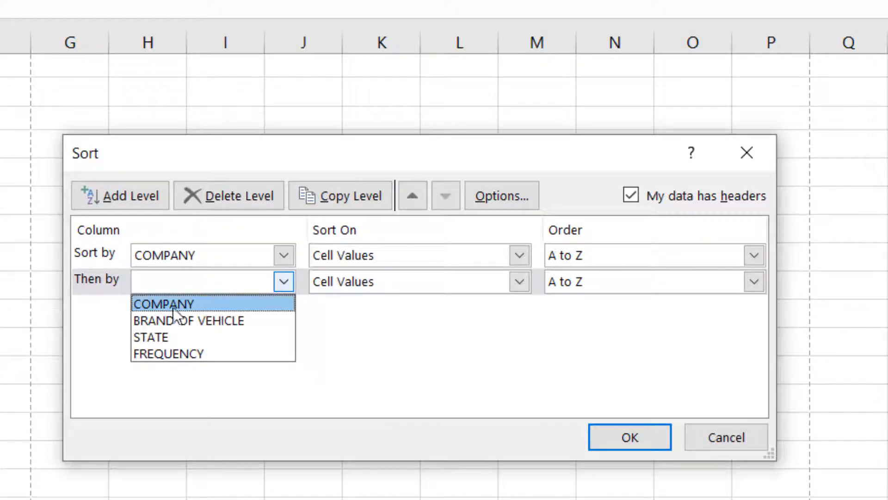
left_click(172, 333)
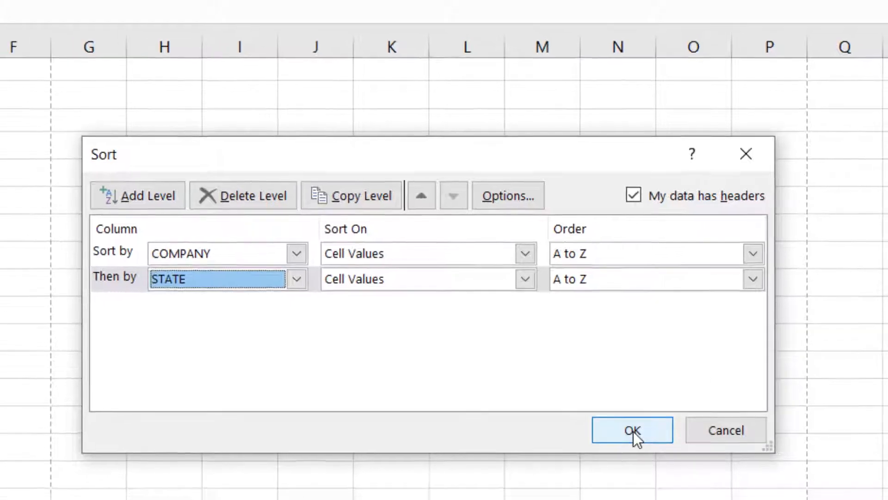
left_click(630, 437)
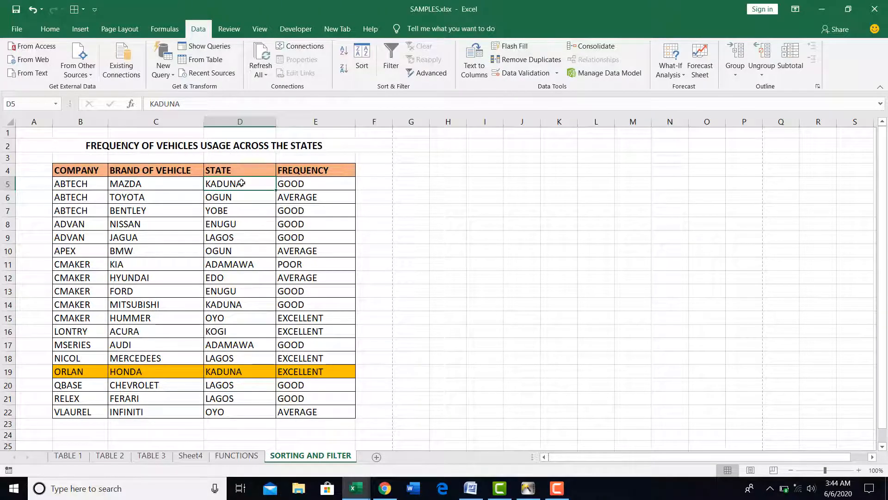
Examine the order of the states within the ABTECH, ADVAN and CMAKER company groups.
left_click(241, 250)
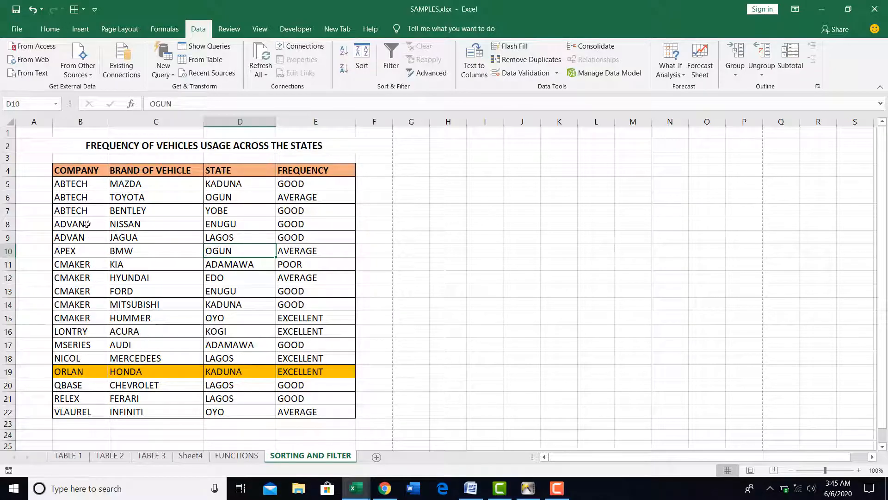
left_click_drag(75, 186, 79, 210)
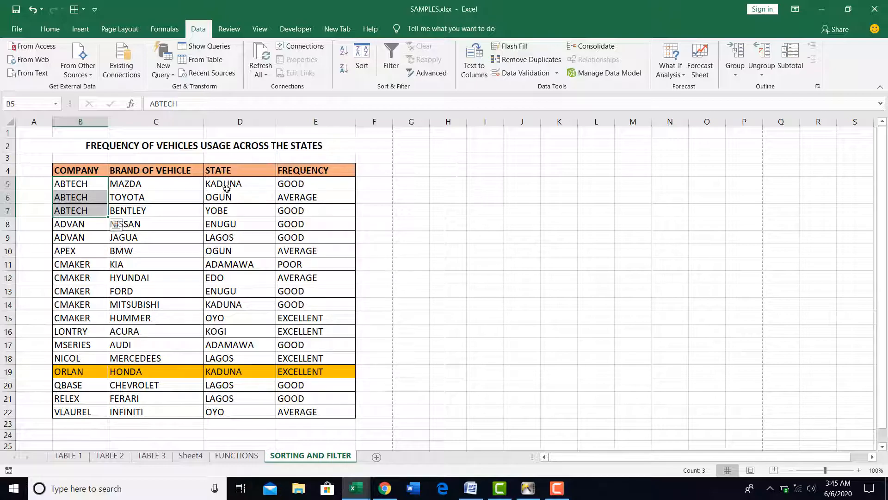
left_click_drag(88, 224, 85, 237)
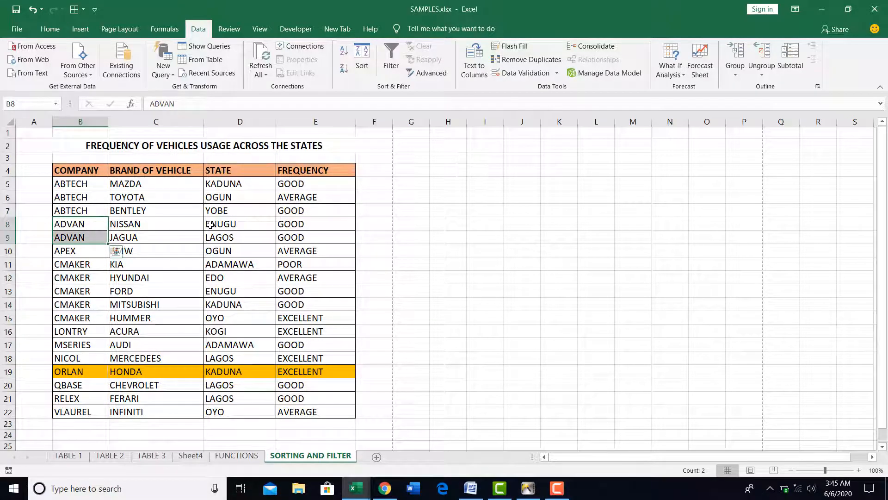
left_click_drag(88, 264, 93, 317)
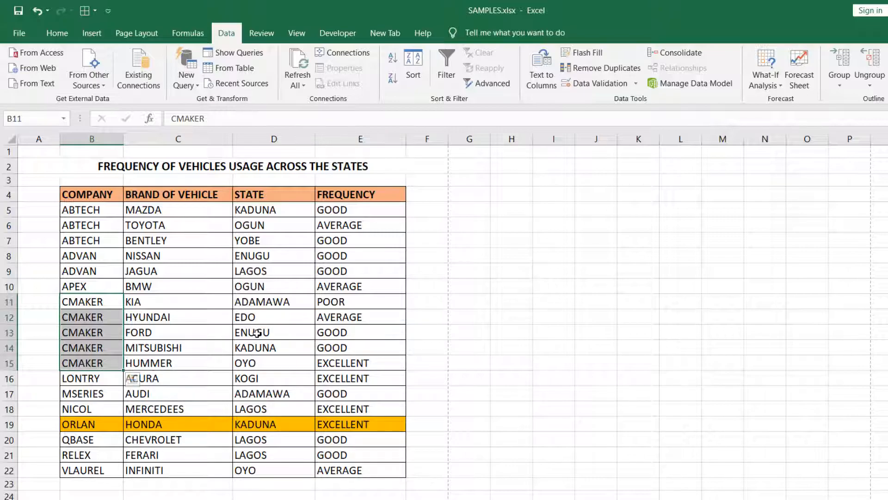
left_click(258, 364)
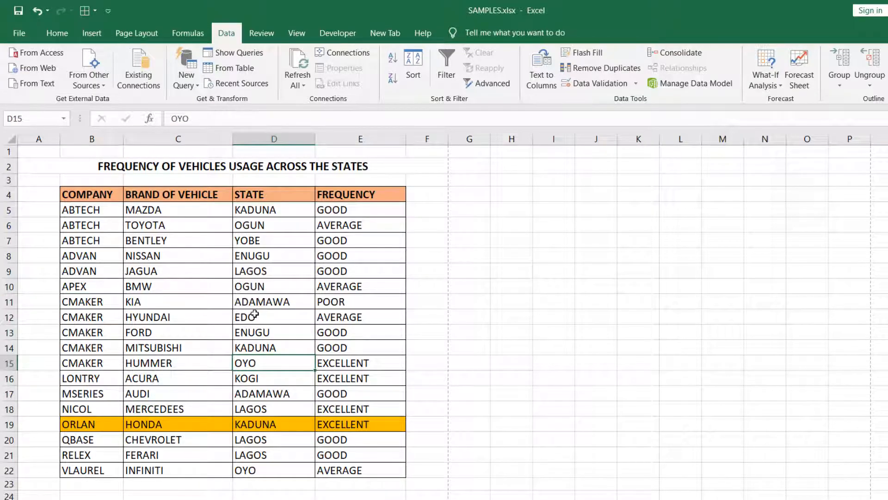
left_click(92, 195)
left_click(241, 198)
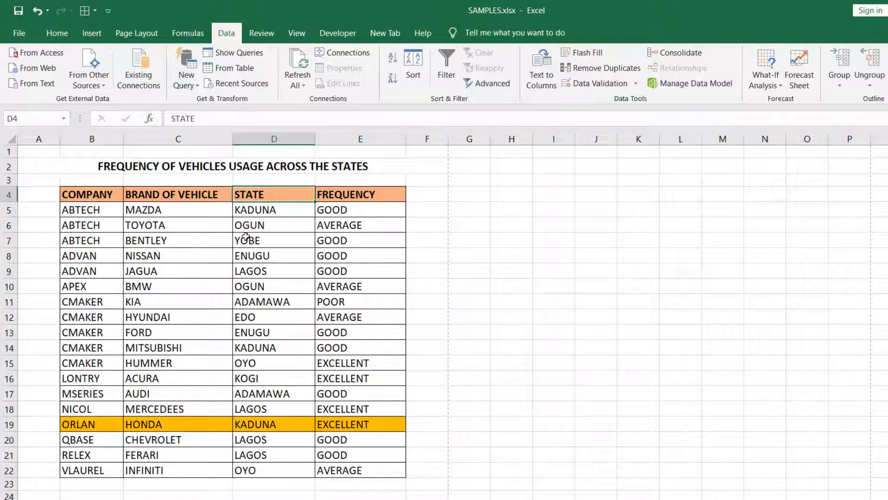
Undo the two-level sort, the header row fill and the sort by STATE.
left_click(37, 12)
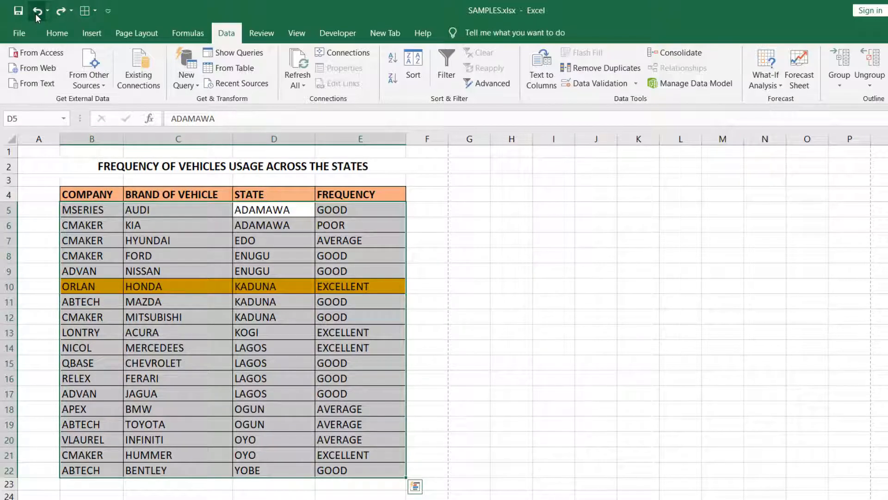
left_click(36, 14)
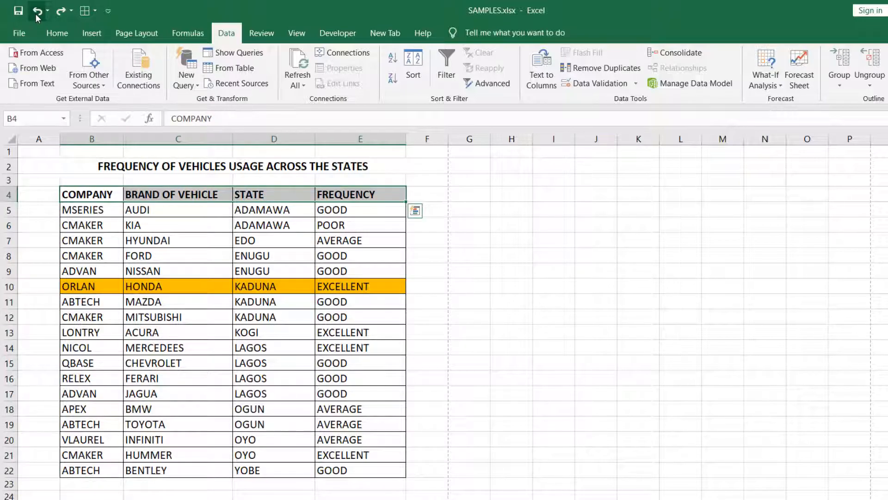
left_click(36, 14)
left_click(238, 359)
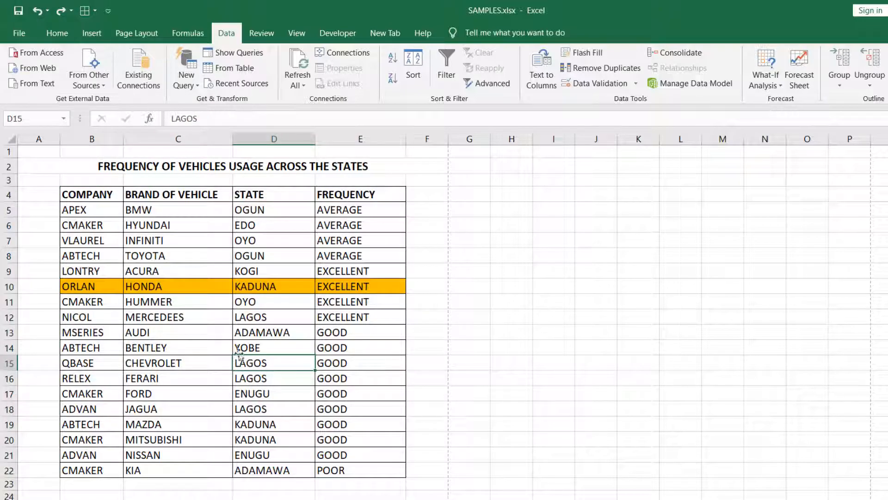
Sort the table by the COMPANY column from A to Z, with the data treated as having headers.
left_click(101, 208)
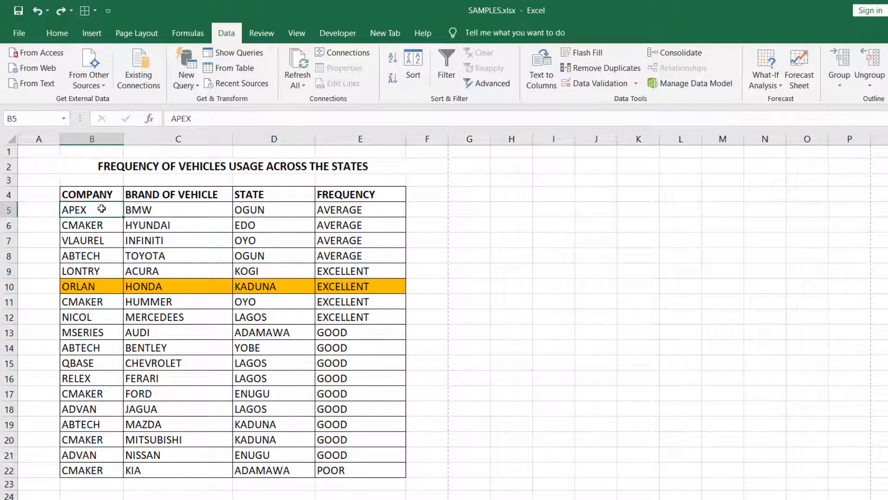
left_click(413, 74)
left_click(585, 255)
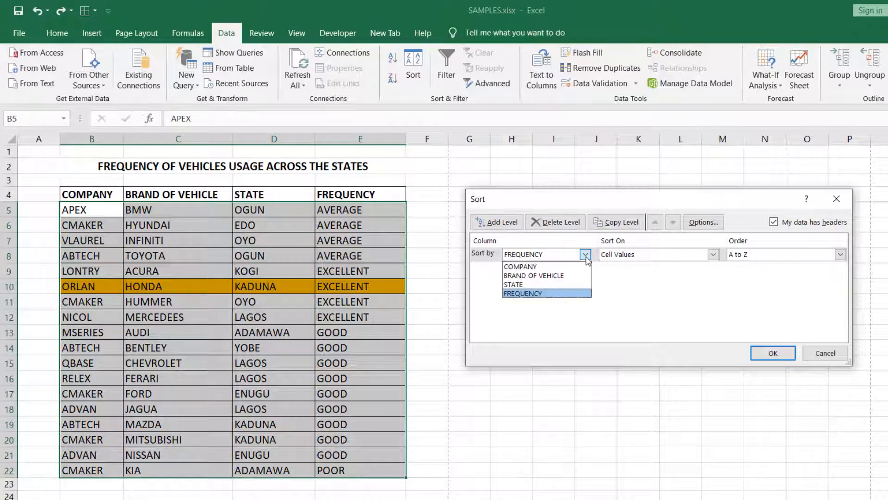
left_click(555, 267)
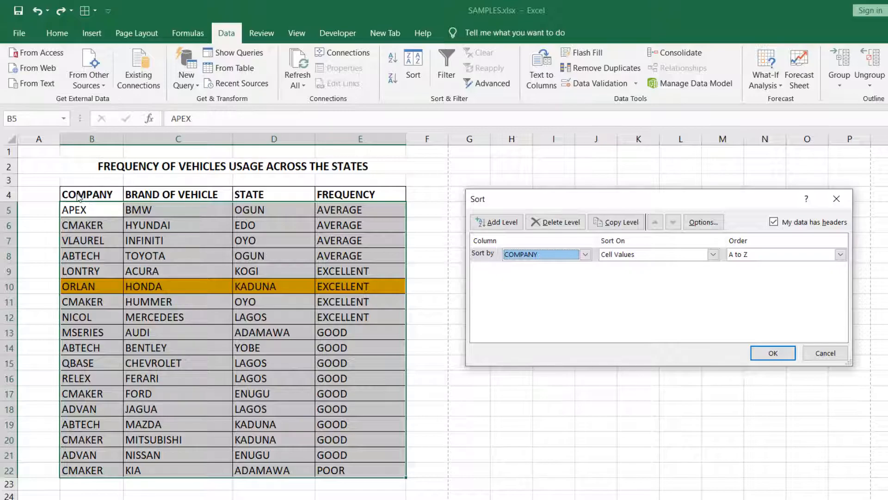
left_click(774, 222)
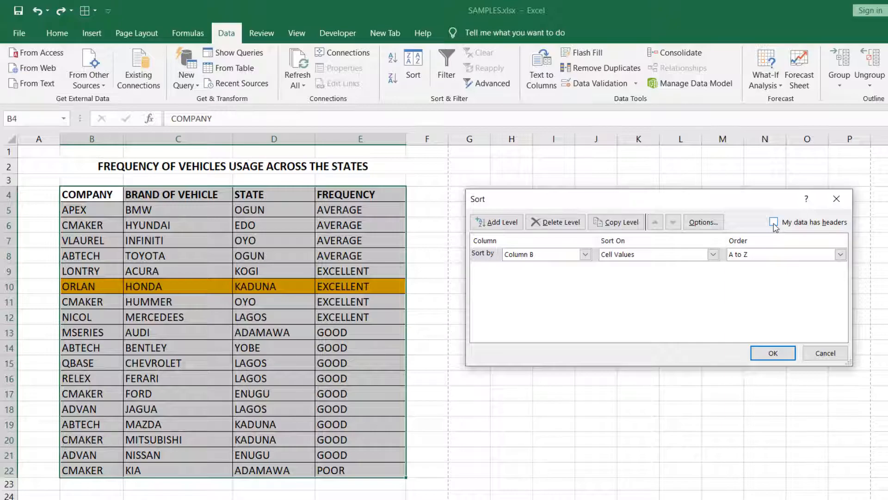
left_click(773, 222)
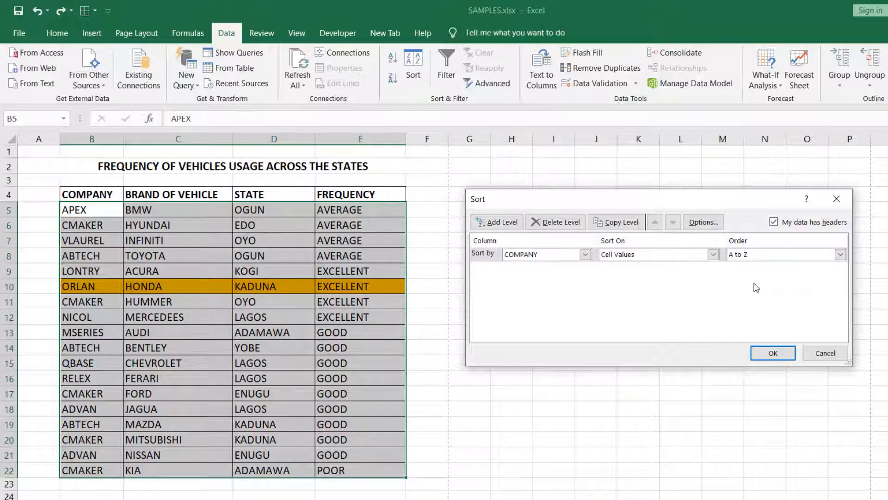
left_click(778, 354)
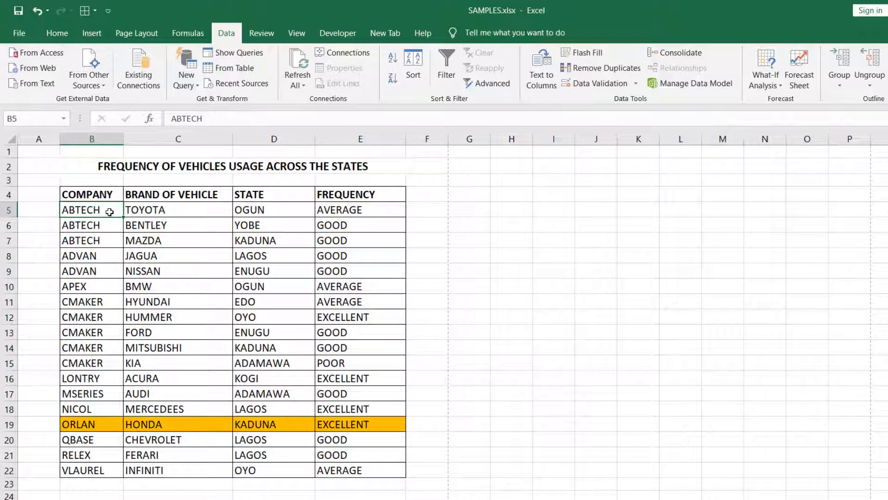
Sort the table by Column B from A to Z with the data treated as having no headers.
left_click(413, 70)
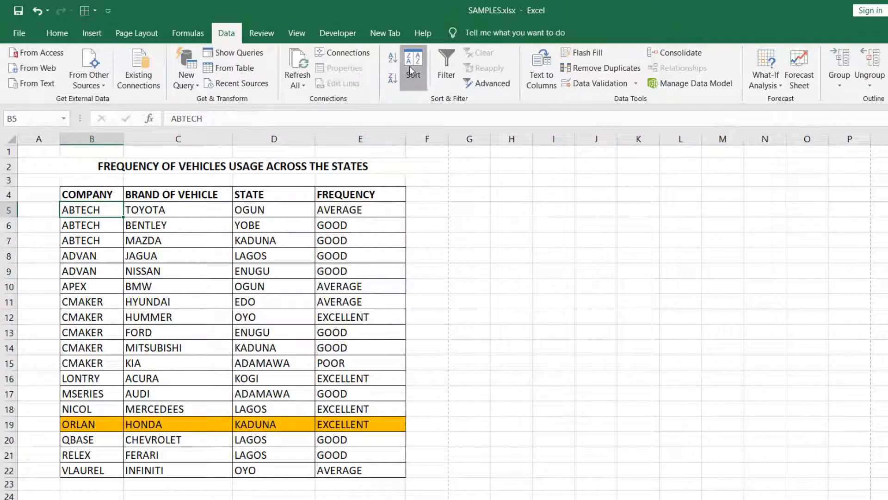
left_click(773, 222)
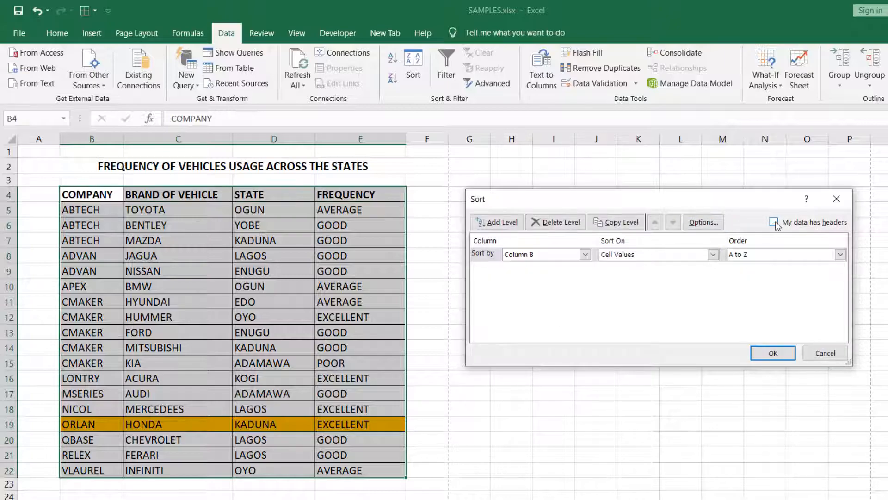
left_click(769, 353)
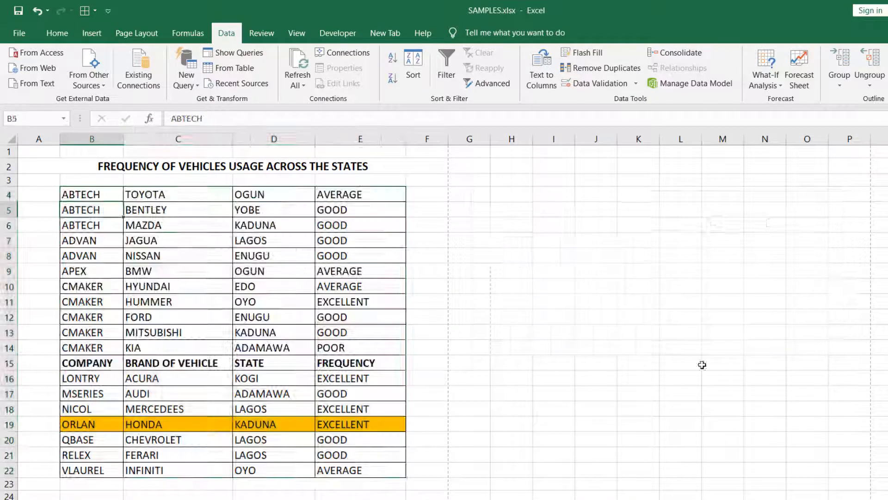
Check where the header row ended up in the table and undo the sort made without headers.
left_click(350, 300)
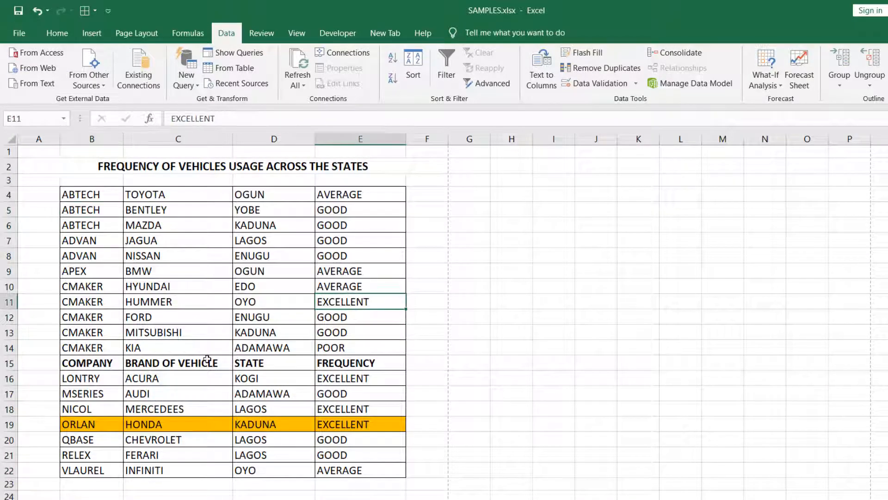
left_click(8, 364)
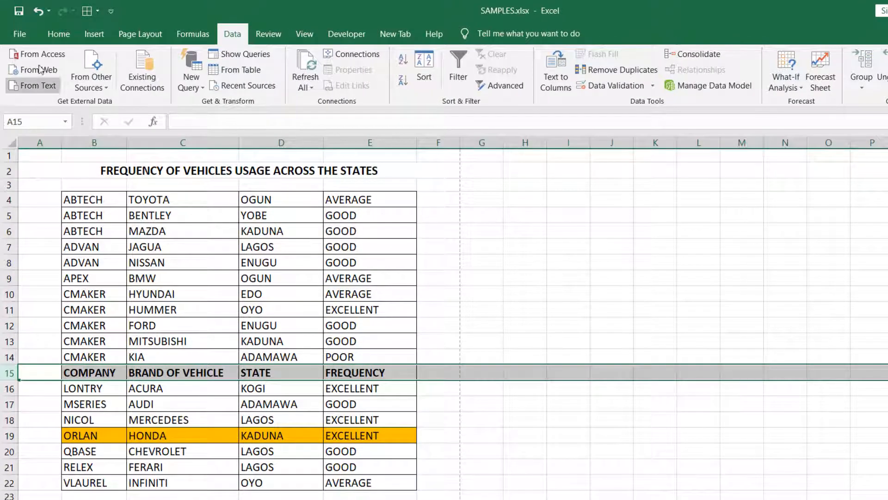
left_click(38, 11)
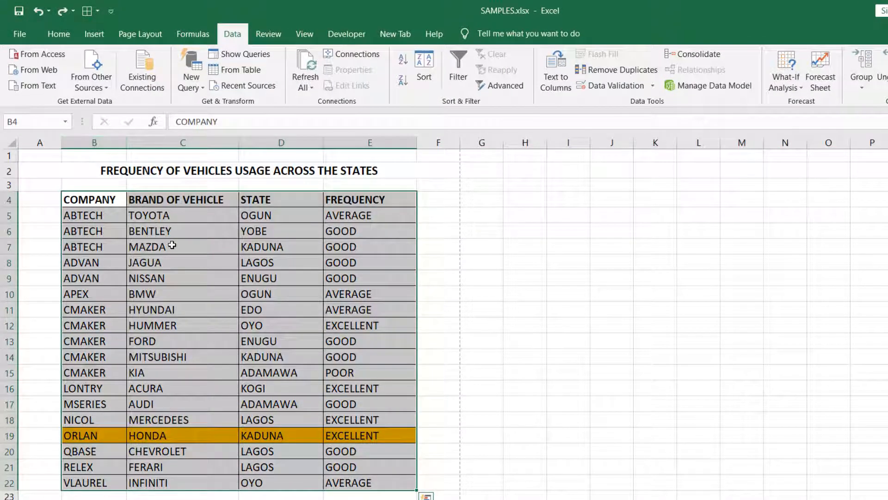
left_click(197, 250)
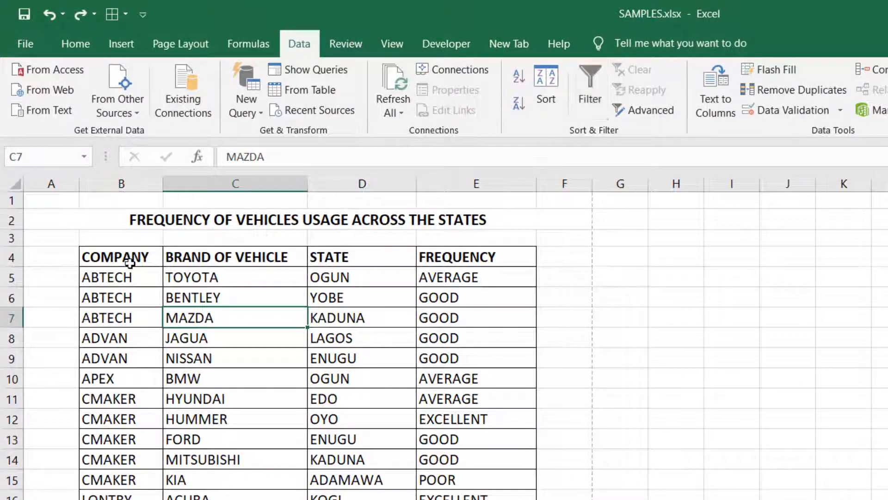
Delete row 4, which holds the table's column headers.
left_click(97, 257)
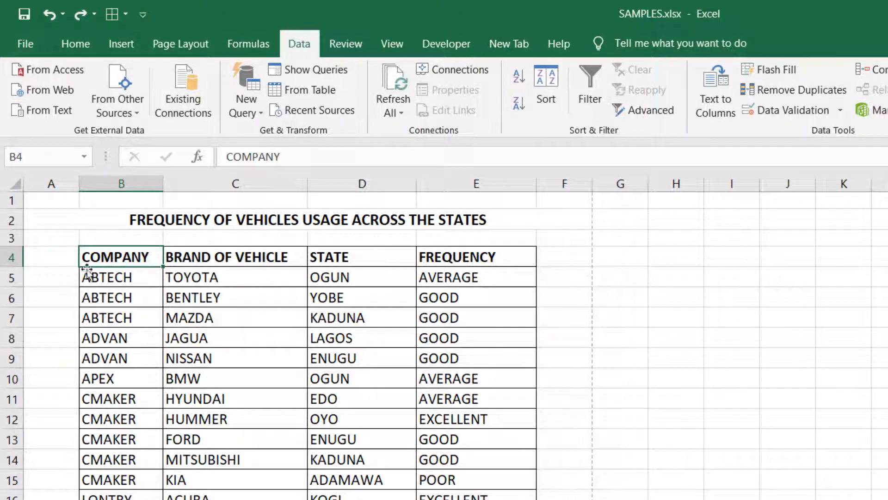
left_click(15, 255)
right_click(14, 256)
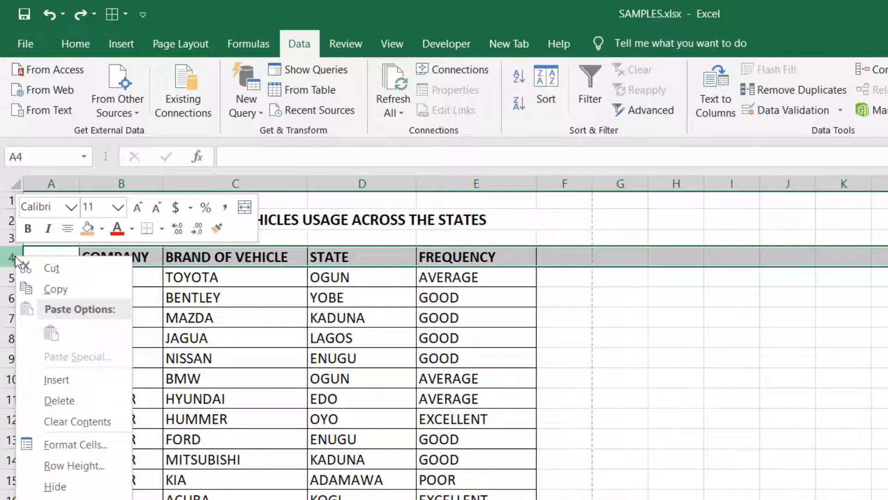
left_click(74, 401)
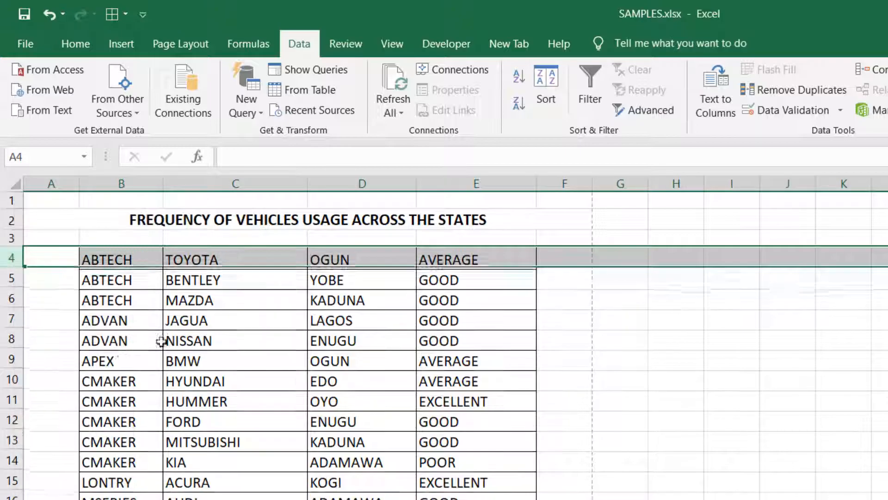
Turn filtering on for the headerless table, toggle it off and on again, and view the first column's filter options.
left_click(112, 259)
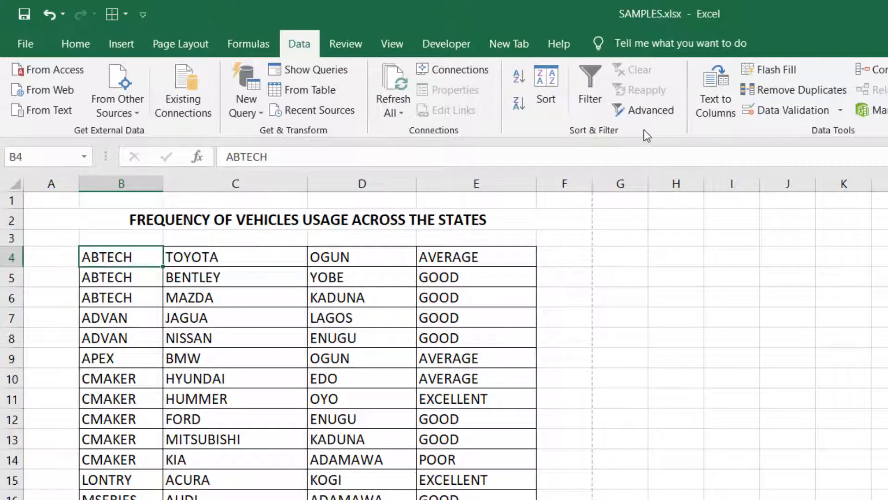
left_click(592, 88)
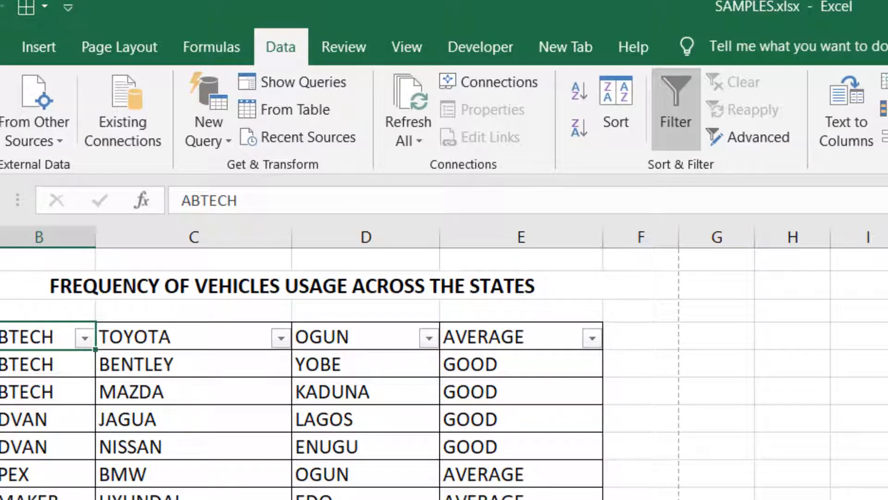
key("ctrl+shift+l")
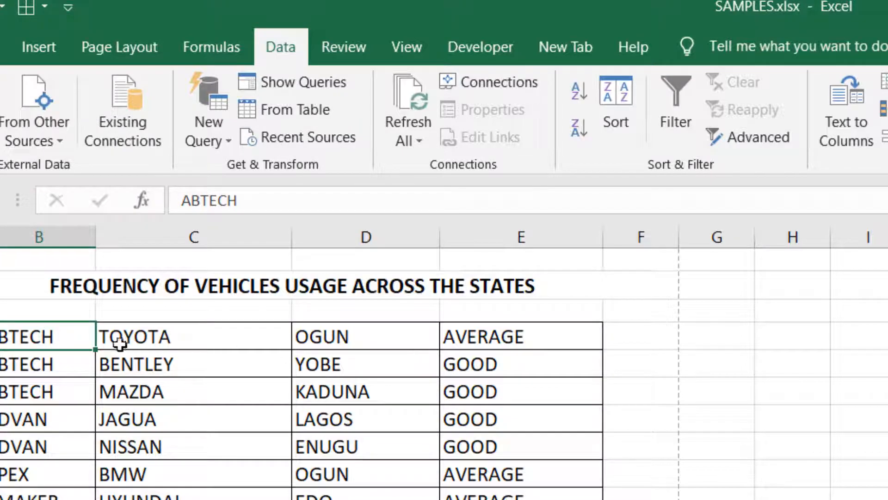
left_click(681, 115)
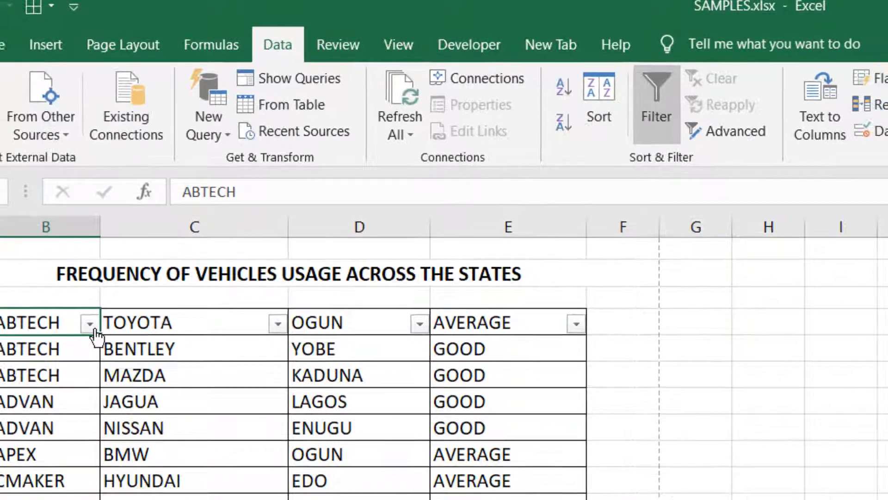
left_click(86, 338)
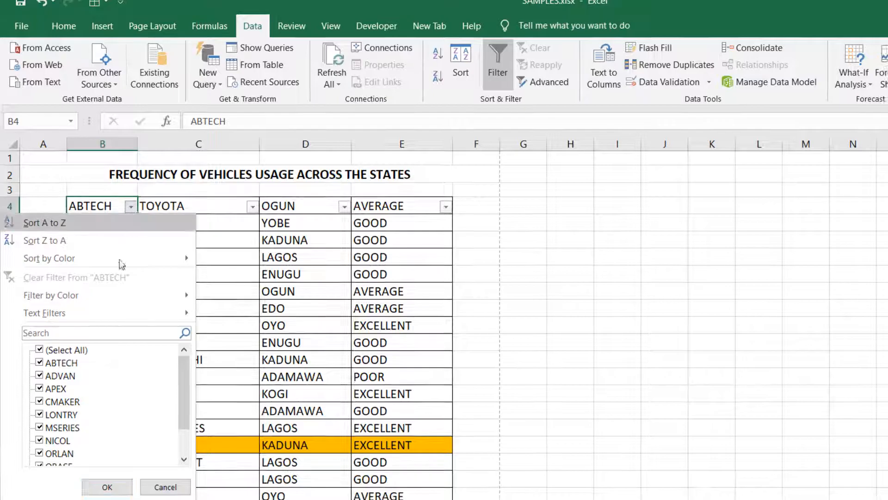
left_click(246, 263)
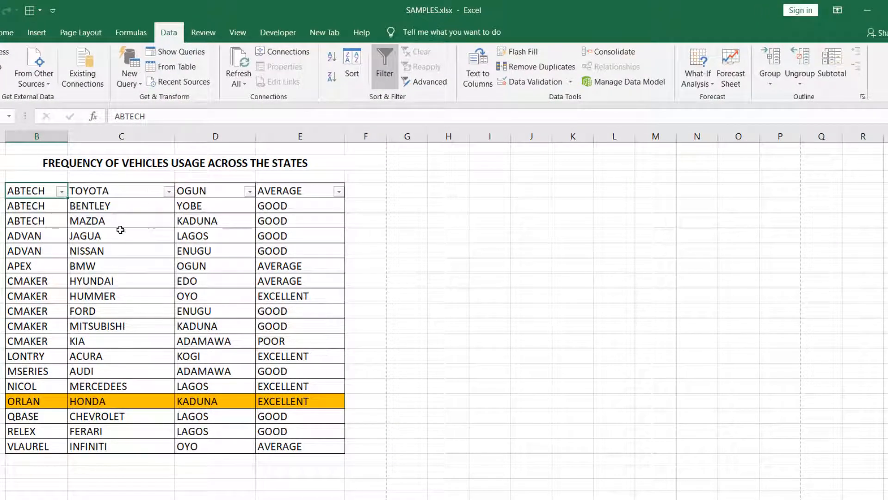
Filter the TOYOTA column to show only BMW and check the state and frequency cells of the matching row.
left_click(169, 192)
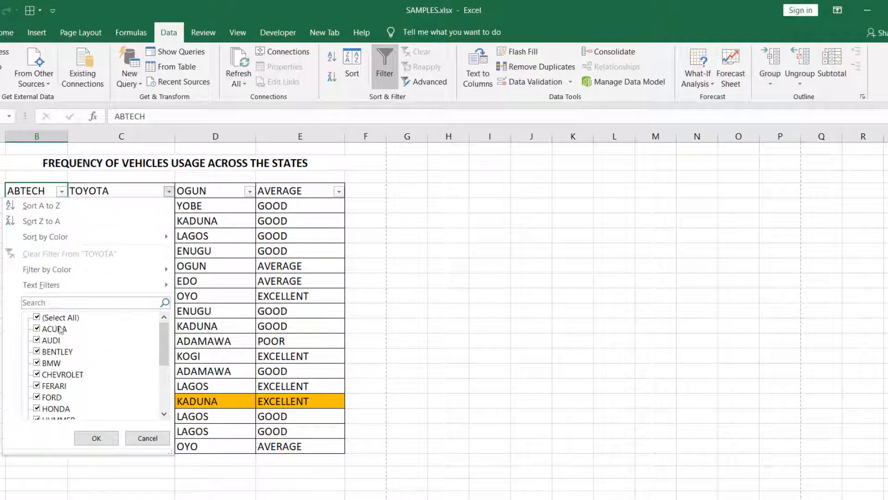
left_click(37, 317)
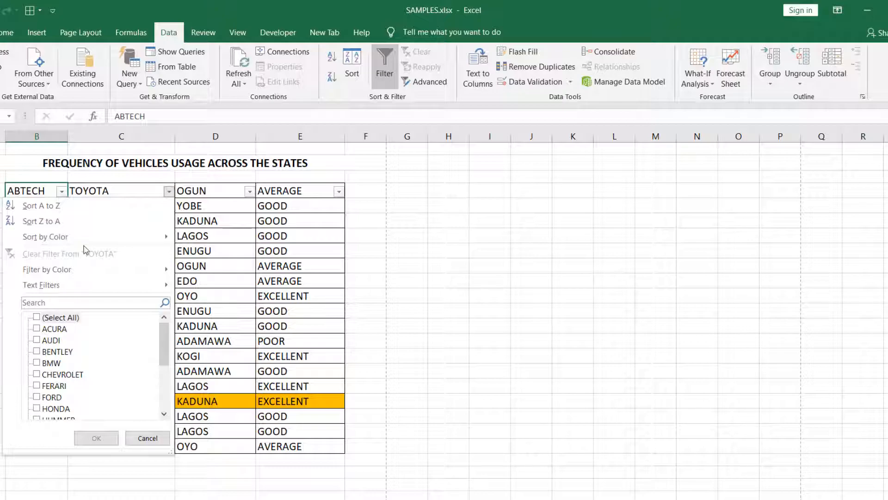
left_click(38, 364)
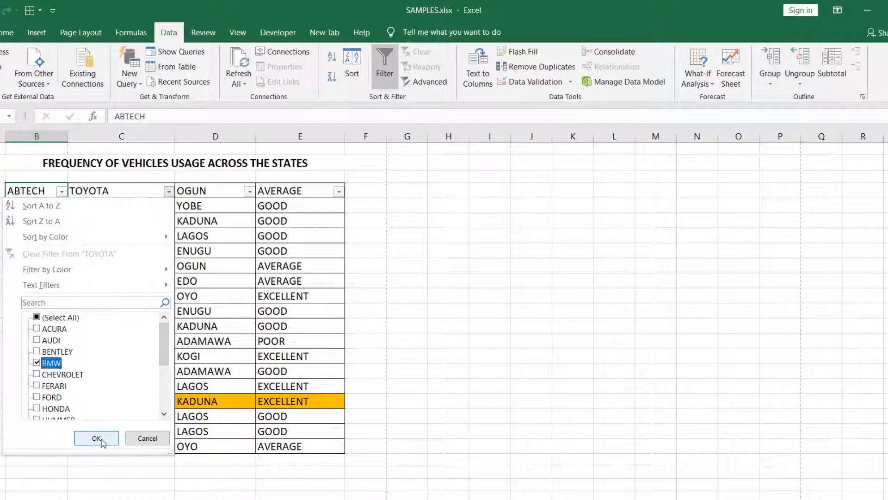
left_click(100, 439)
left_click(284, 331)
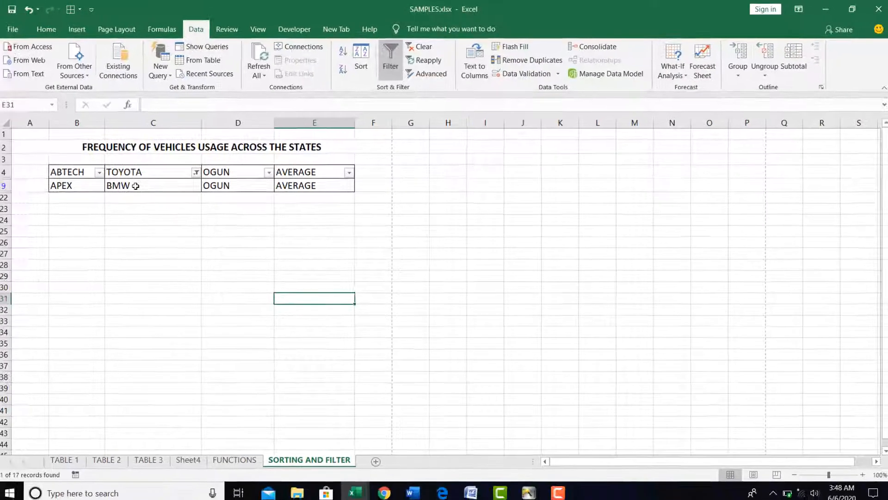
left_click(230, 185)
left_click(311, 185)
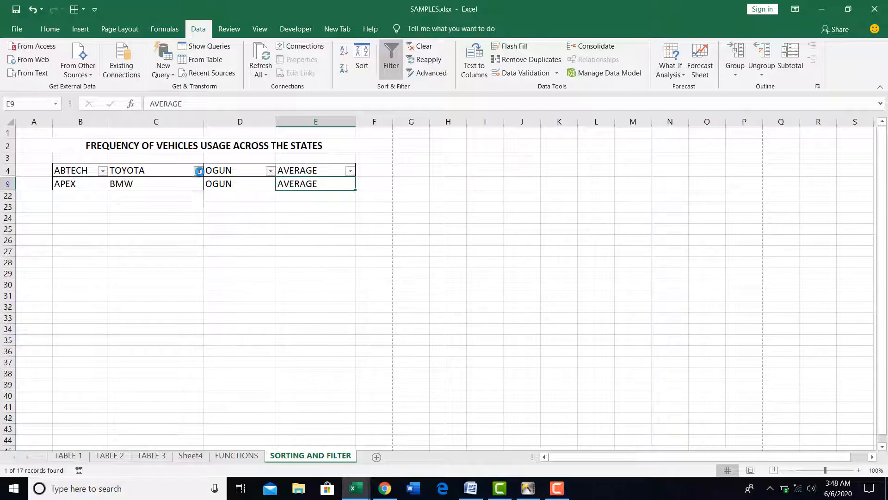
Reselect all brands in the TOYOTA column's filter to bring every row back.
left_click(199, 172)
left_click(81, 284)
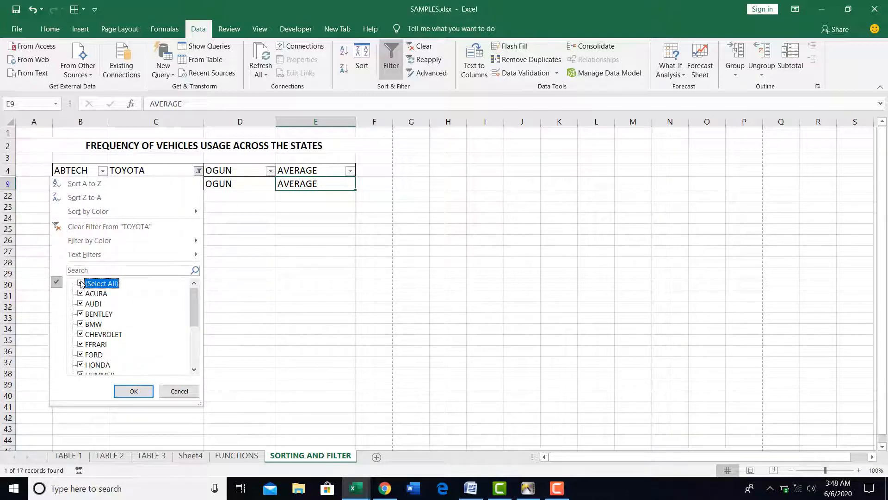
left_click(126, 389)
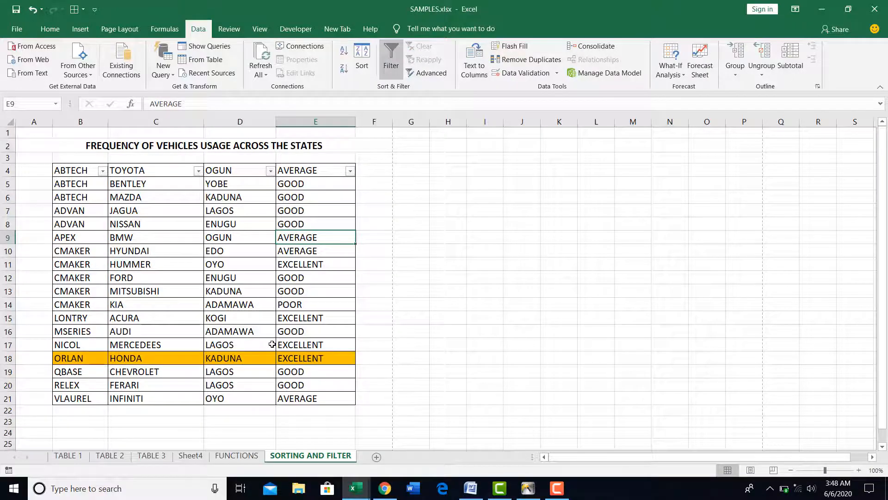
Filter the AVERAGE column to show only rows with the value GOOD.
left_click(351, 172)
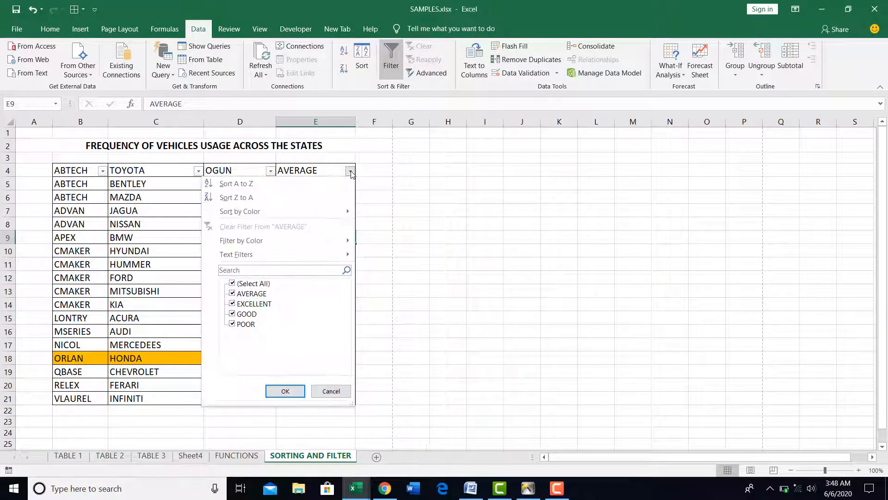
left_click(232, 284)
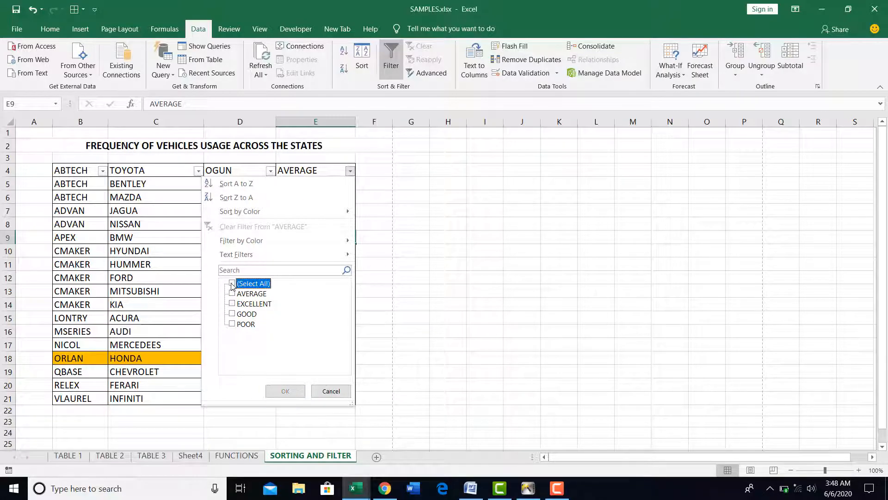
left_click(233, 315)
left_click(285, 391)
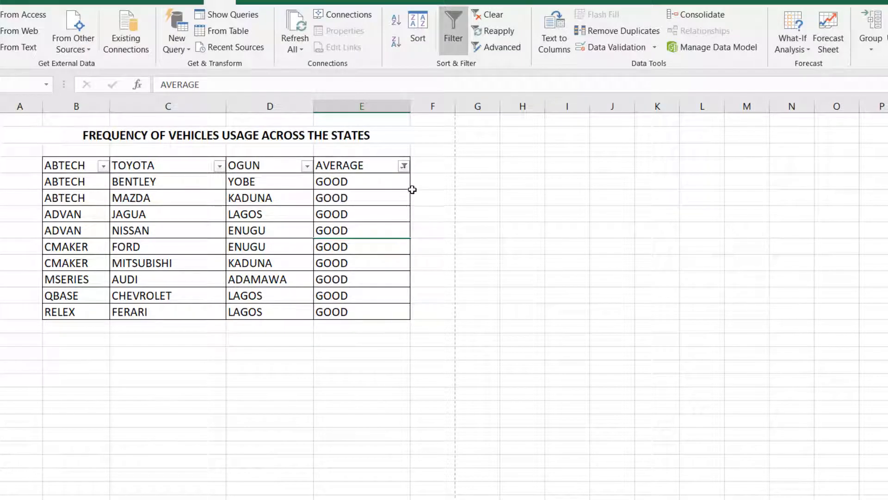
Add EXCELLENT to the values shown by the AVERAGE column's filter.
left_click(403, 166)
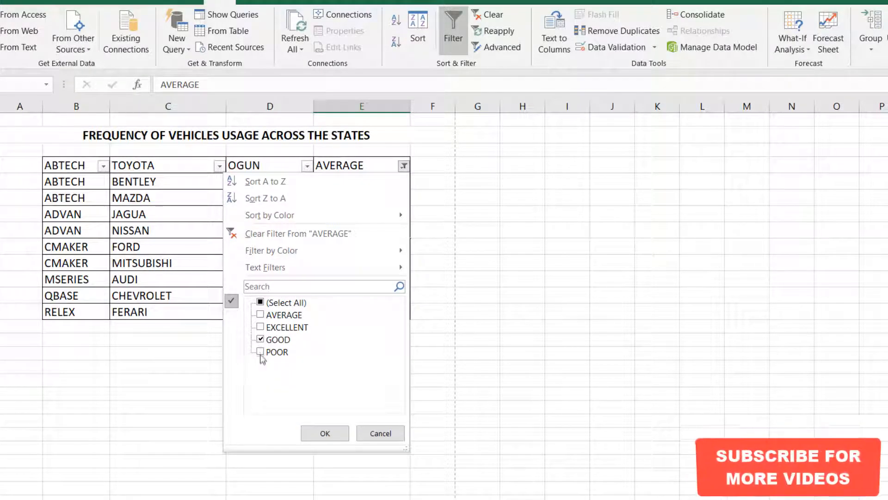
left_click(260, 327)
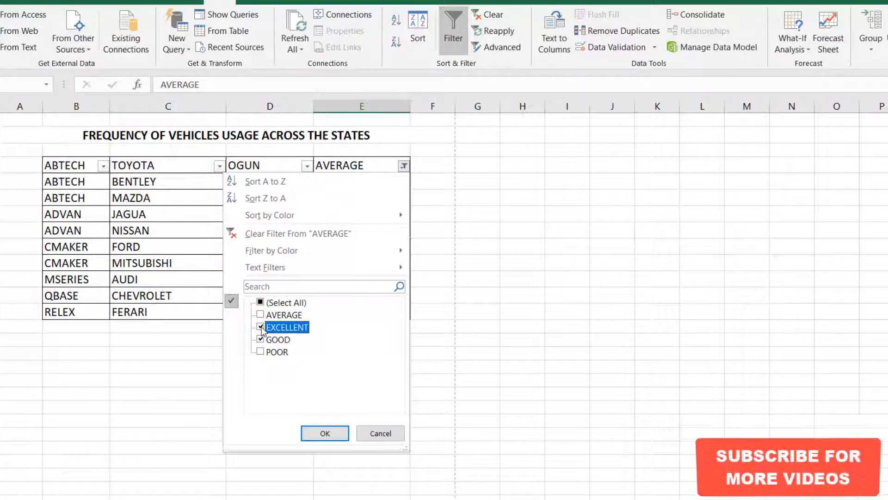
left_click(326, 433)
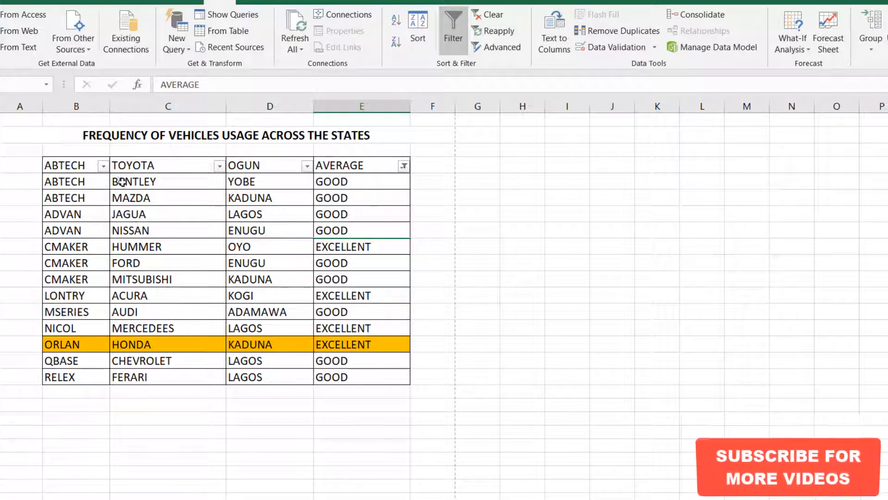
Filter the ABTECH column to show only CMAKER on top of the existing AVERAGE column filter.
left_click(103, 166)
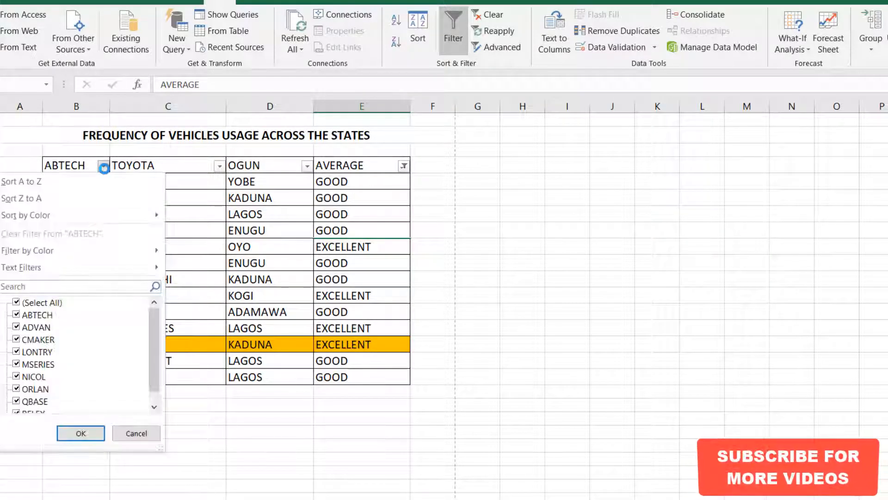
left_click(20, 304)
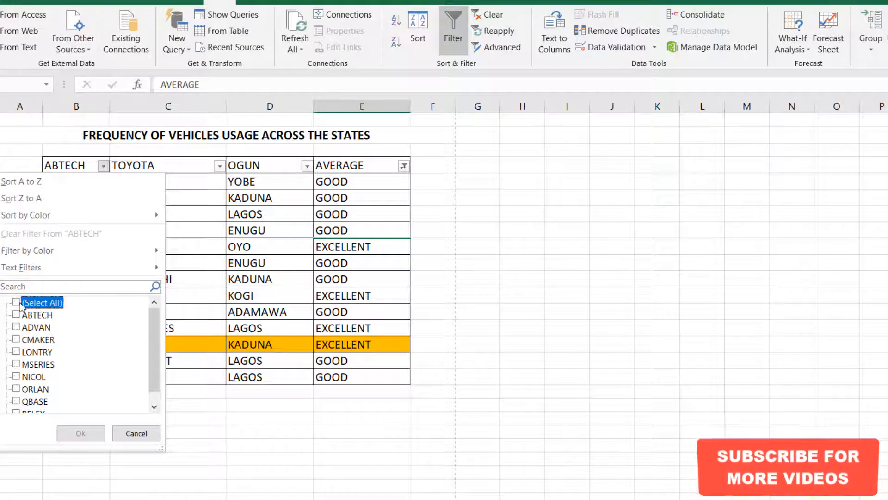
left_click(17, 340)
left_click(81, 434)
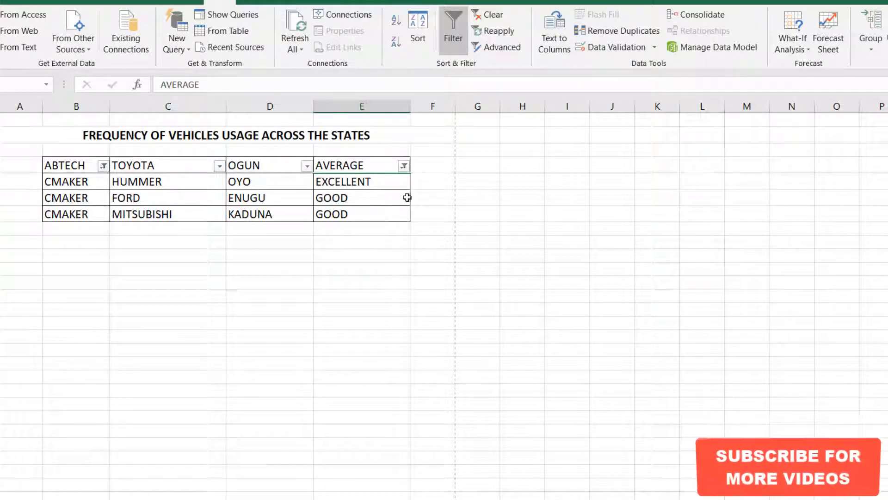
Reselect all values in the ABTECH and AVERAGE column filters to show the whole table again.
left_click(103, 165)
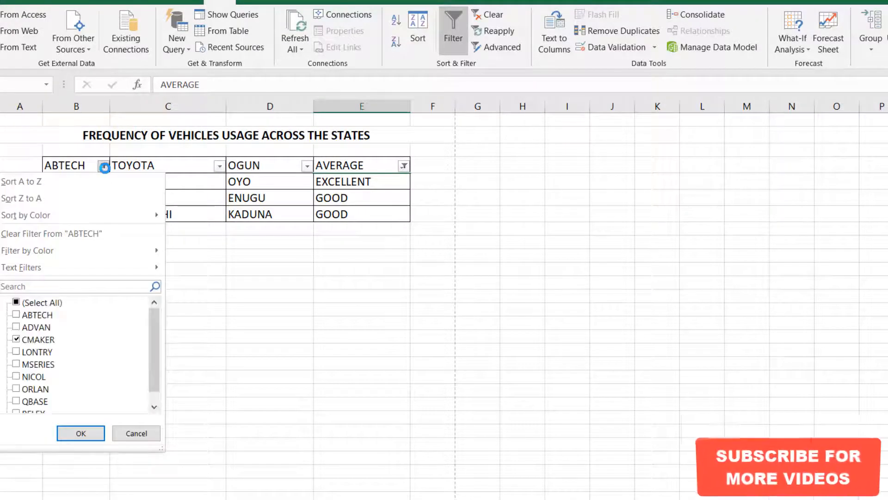
left_click(16, 302)
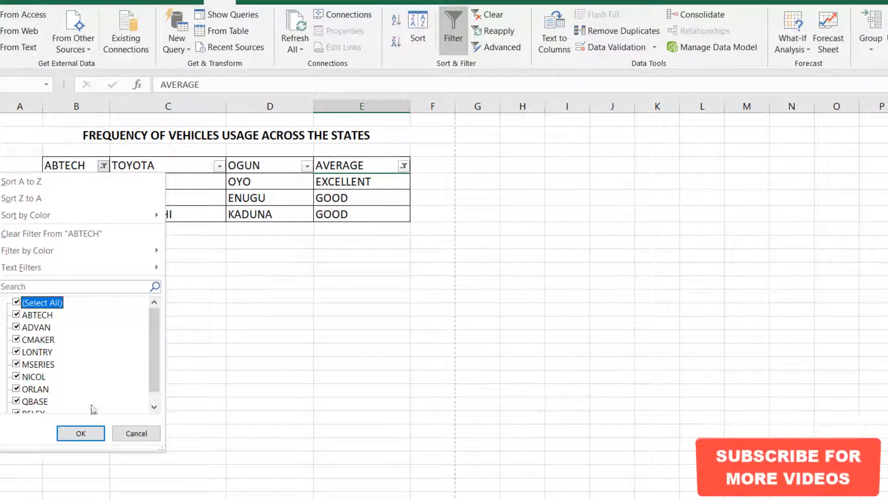
left_click(80, 433)
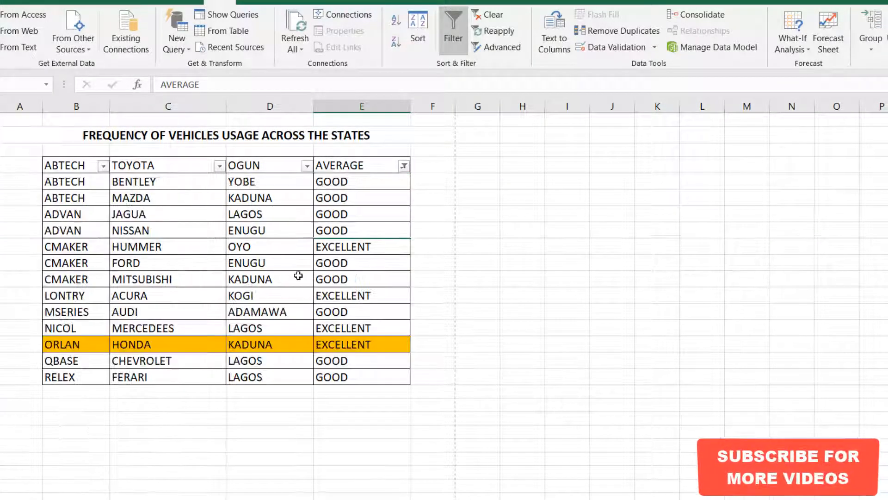
left_click(404, 166)
left_click(261, 303)
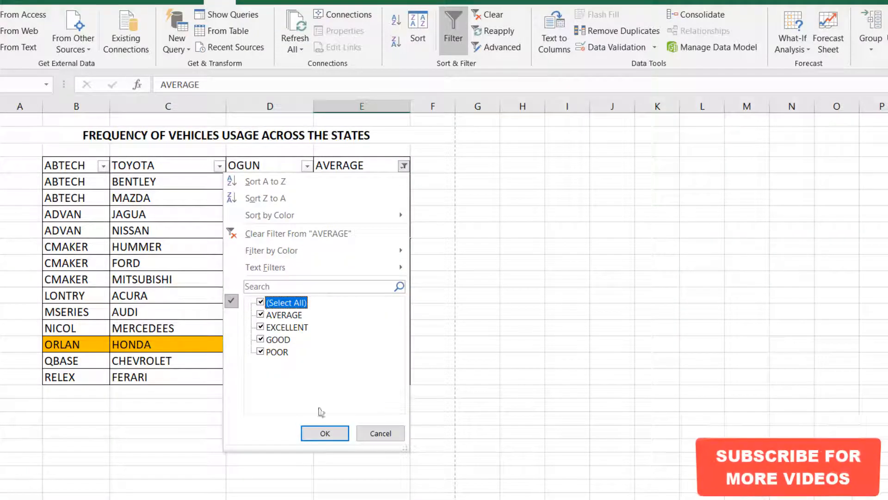
left_click(325, 434)
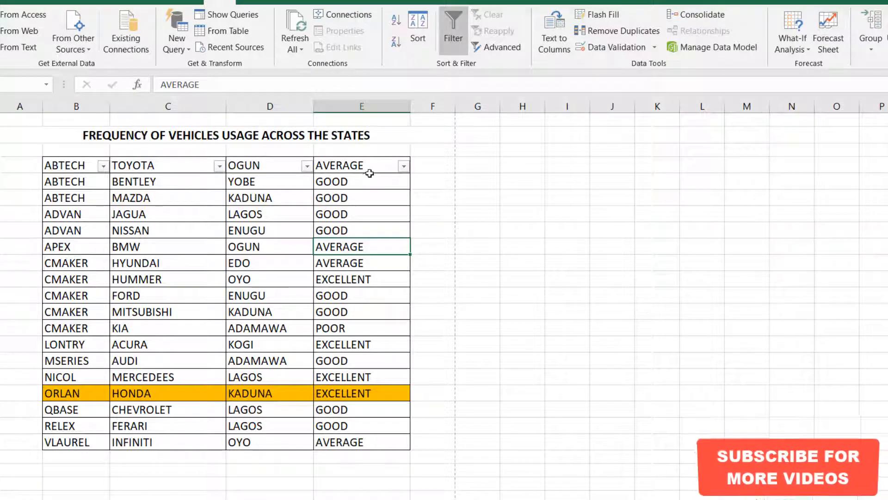
Look at the cell colours offered for sorting by colour in the AVERAGE column and leave without sorting.
left_click(404, 166)
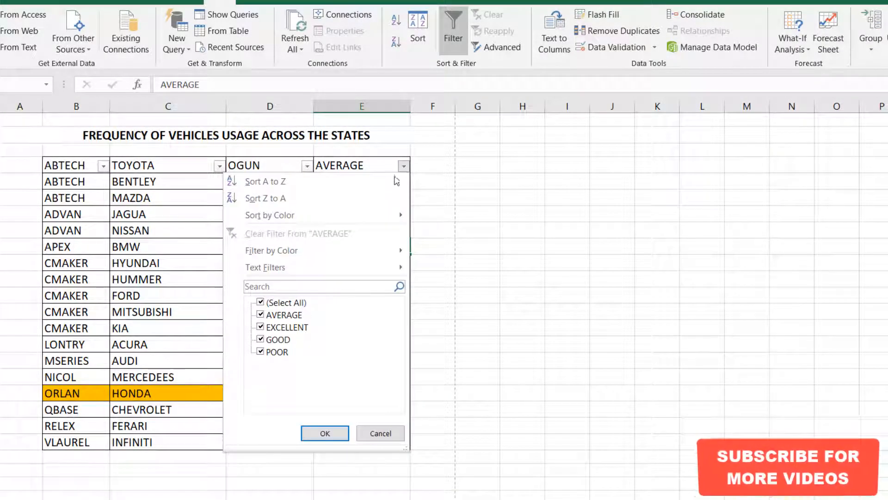
mouse_move(389, 216)
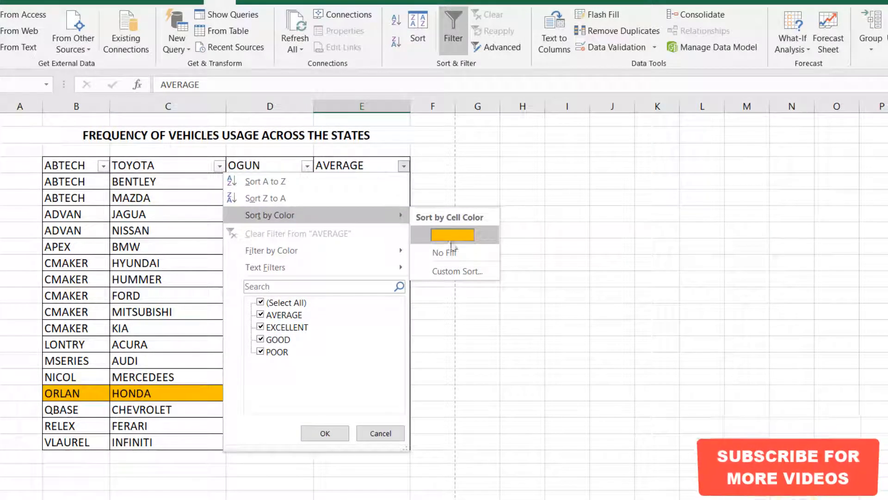
left_click(381, 433)
Fill the CMAKER MITSUBISHI row of the table with light blue.
left_click_drag(96, 315, 407, 315)
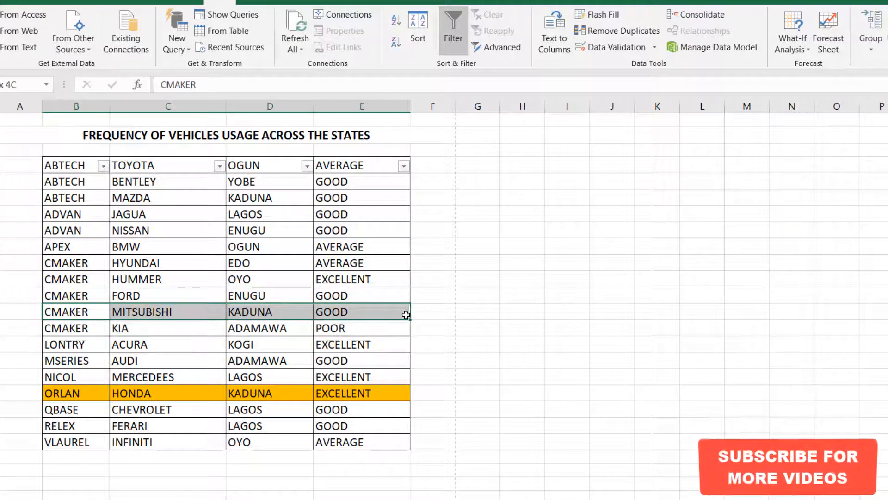
left_click(40, 2)
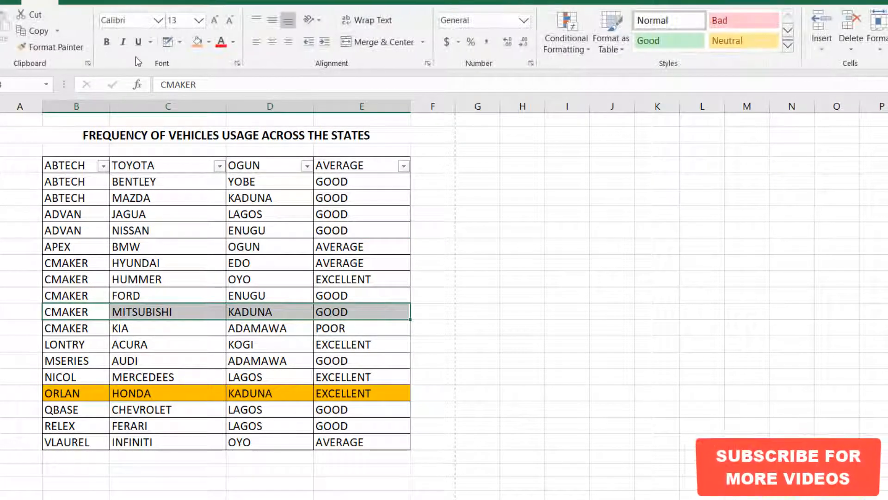
left_click(209, 41)
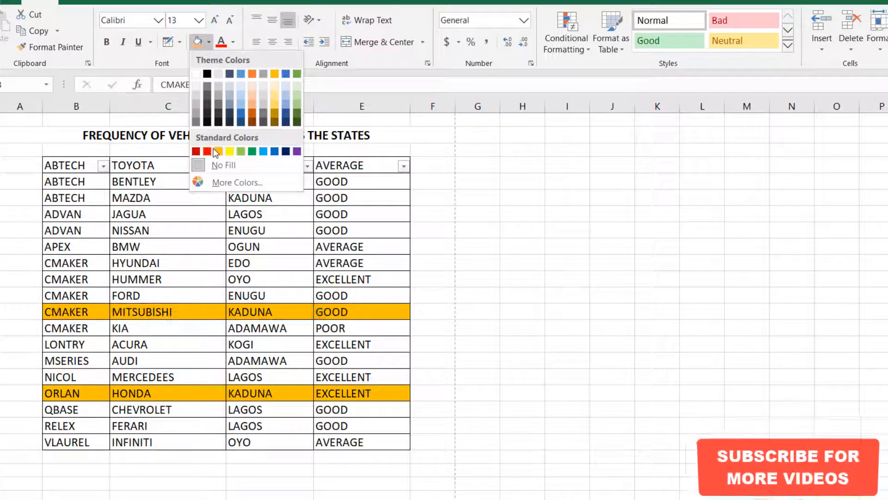
left_click(241, 100)
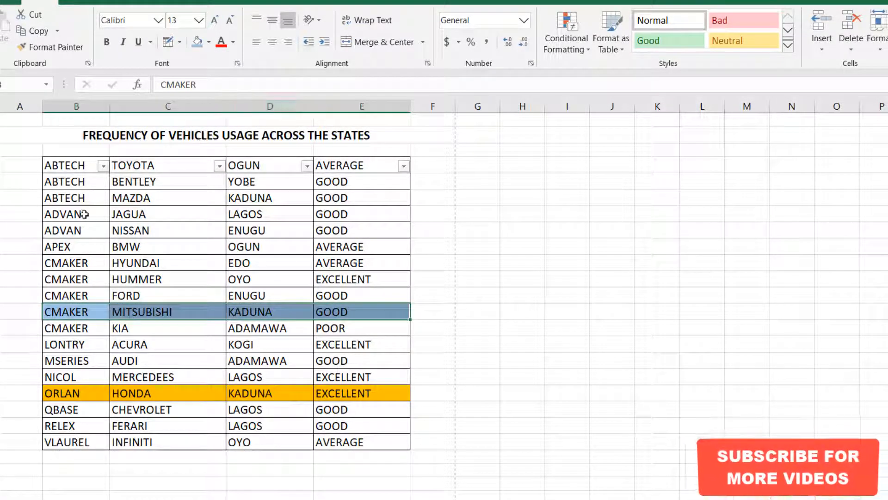
Fill the ADVAN JAGUA row of the table with light green.
left_click_drag(67, 215, 376, 218)
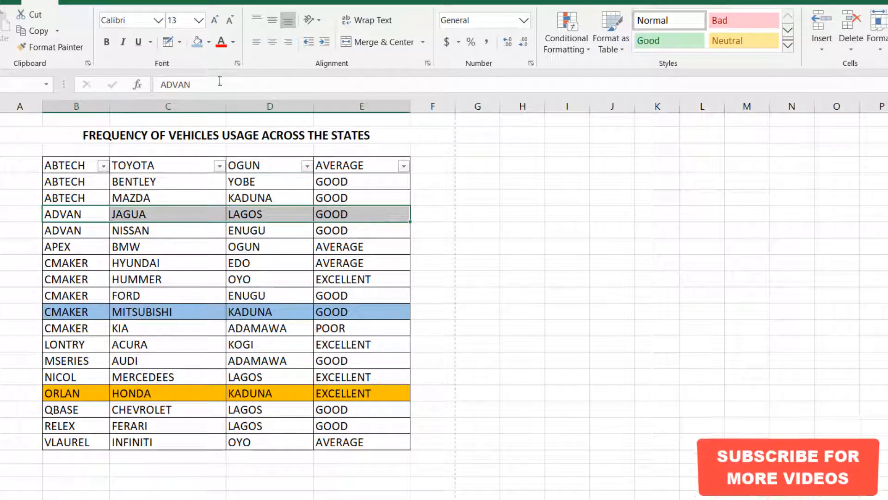
left_click(232, 42)
left_click(210, 42)
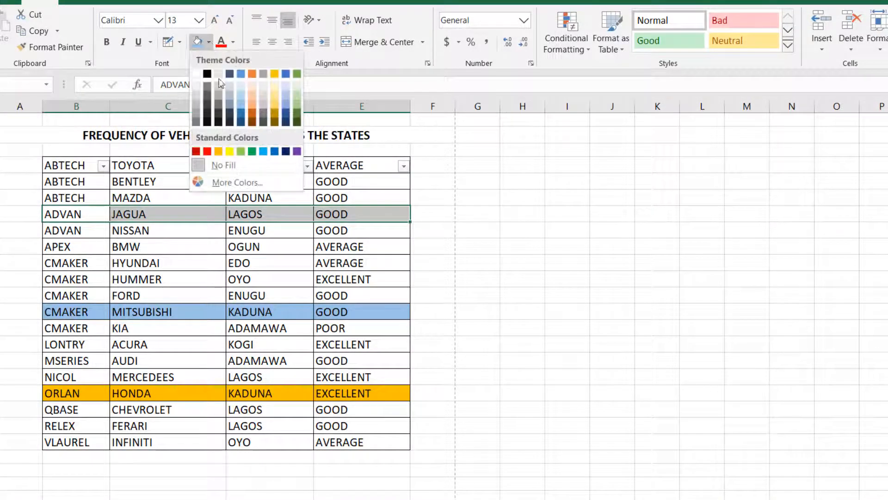
left_click(296, 94)
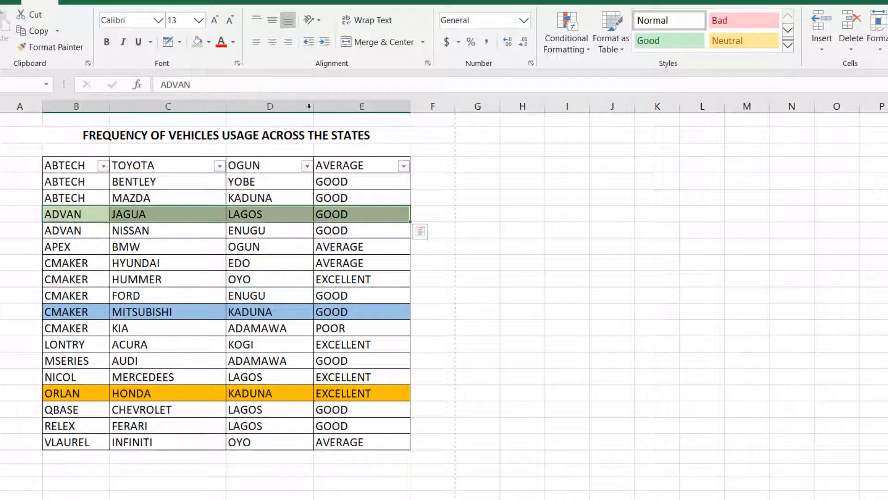
Filter the AVERAGE column by cell colour to show only the light blue row.
left_click(349, 214)
left_click(404, 168)
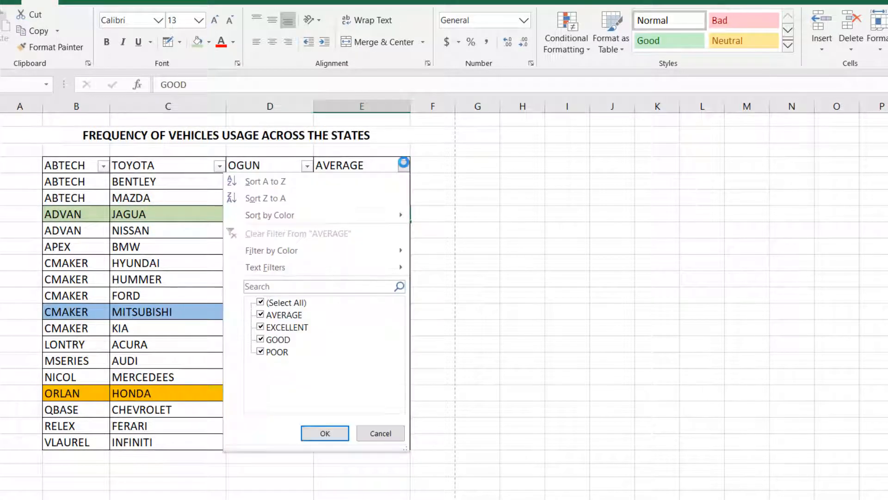
mouse_move(256, 251)
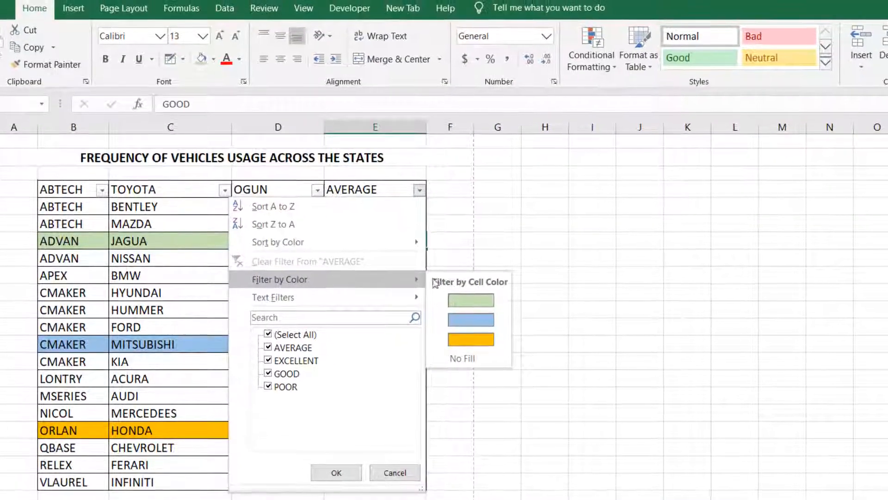
left_click(474, 320)
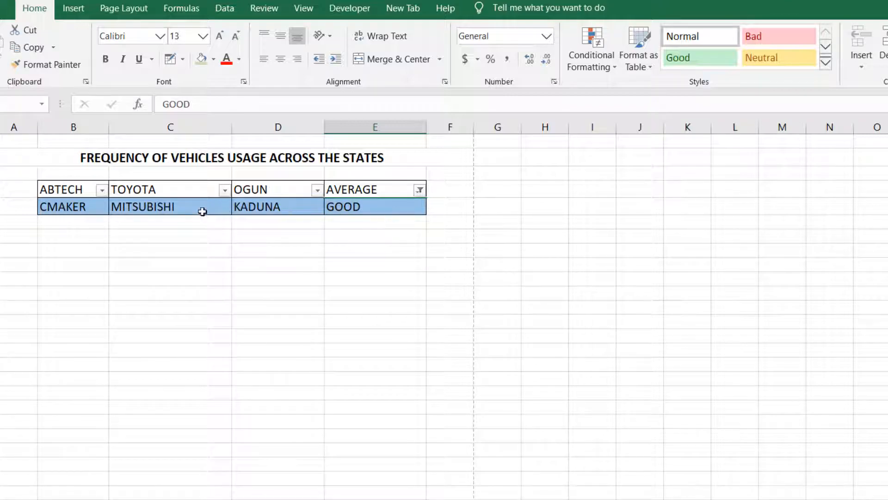
Reselect all values in the AVERAGE column's filter to remove the blue colour filter.
left_click(419, 191)
left_click(268, 334)
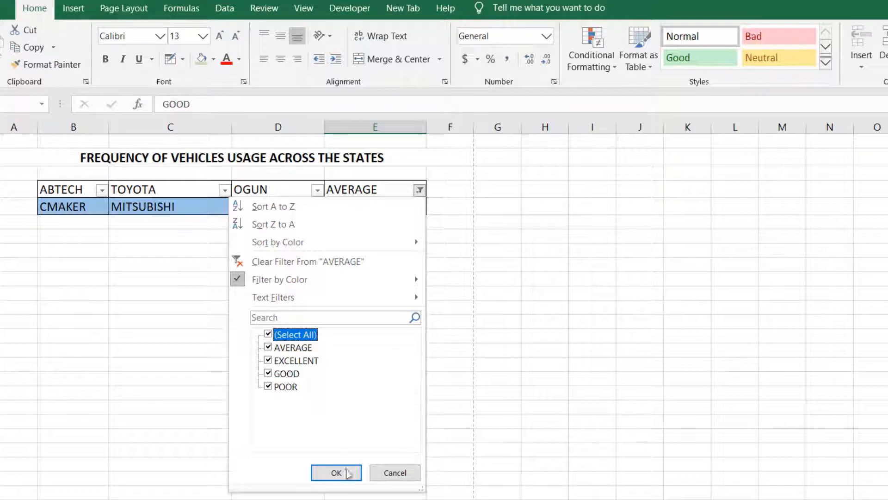
left_click(346, 472)
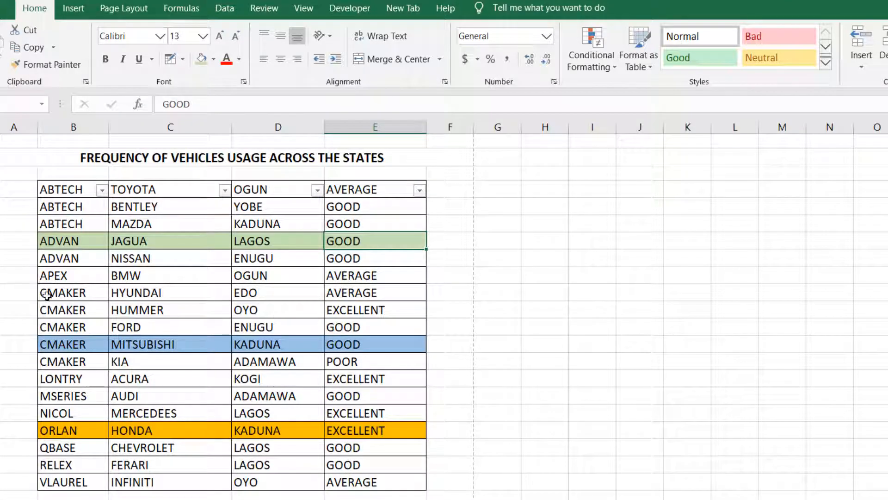
Fill the ADVAN NISSAN, LONTRY ACURA and RELEX FERARI rows with the same light green.
left_click_drag(56, 258, 381, 263)
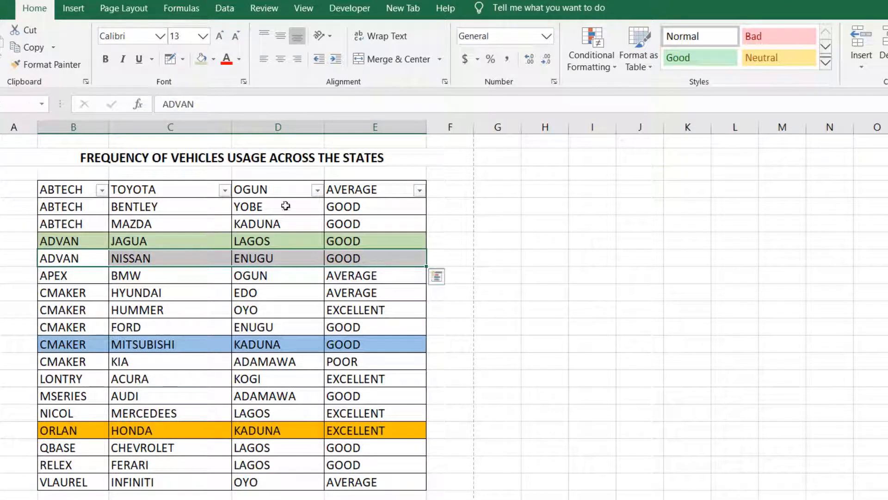
left_click(202, 59)
left_click_drag(71, 379, 354, 370)
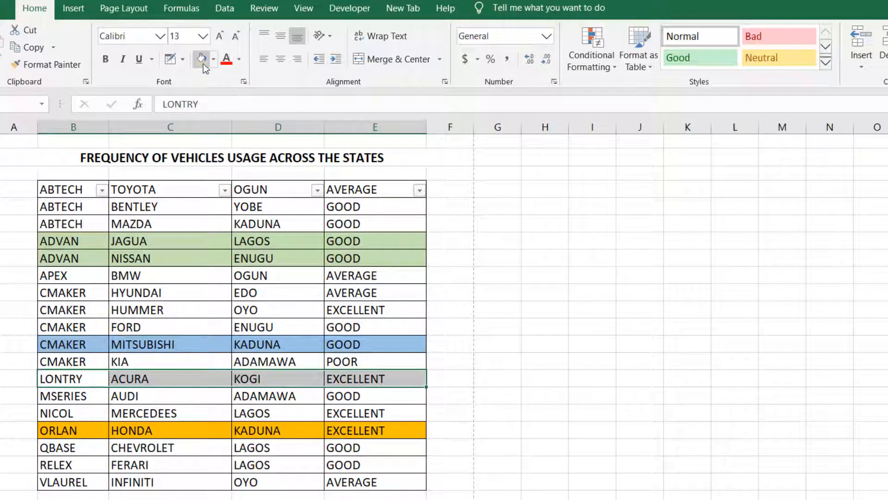
left_click(201, 59)
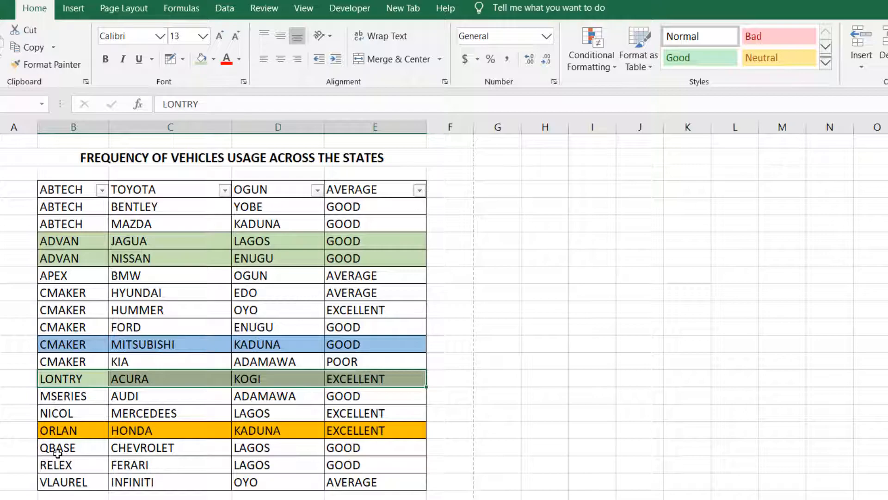
left_click_drag(55, 460, 354, 465)
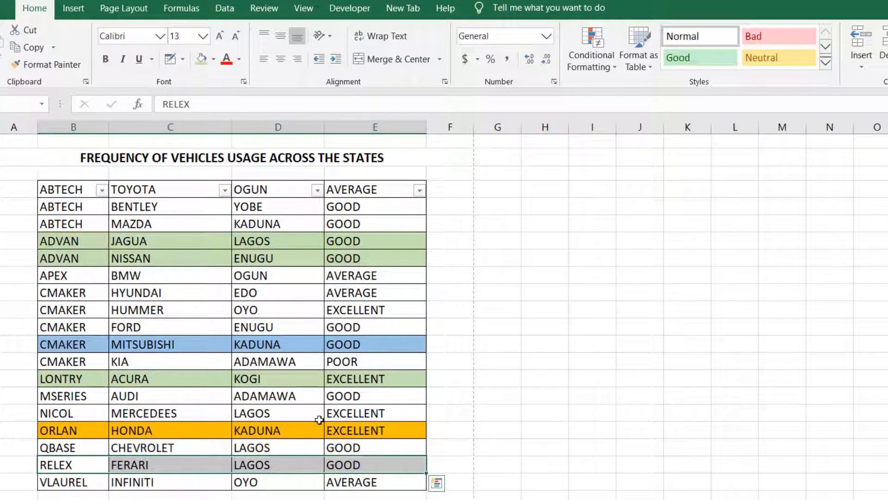
left_click(200, 60)
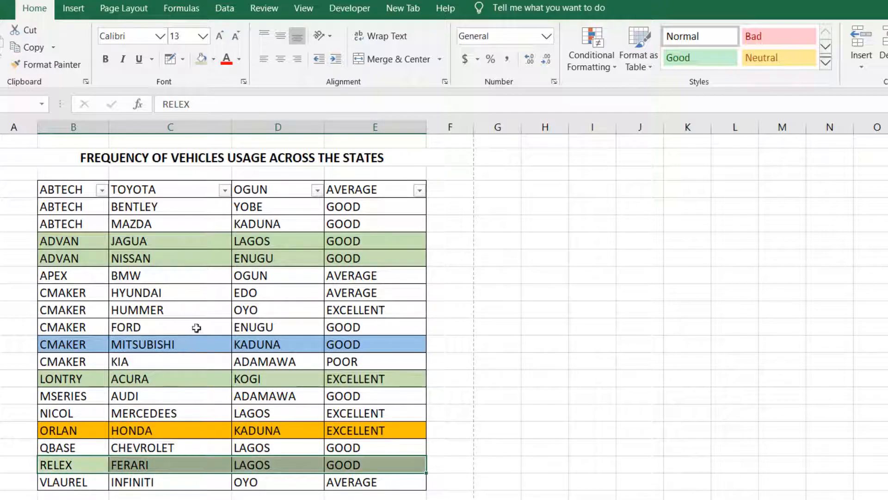
left_click(74, 330)
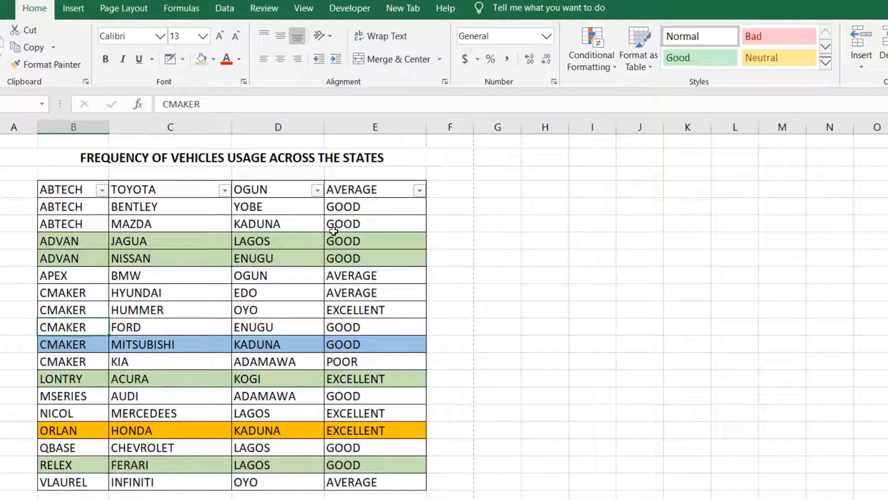
Filter the AVERAGE column by cell colour to show only the light green rows.
left_click(419, 191)
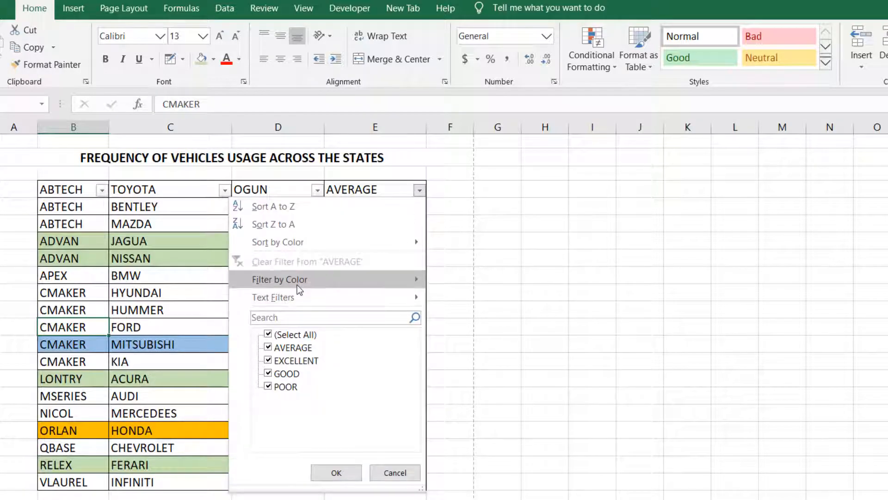
mouse_move(334, 288)
left_click(481, 300)
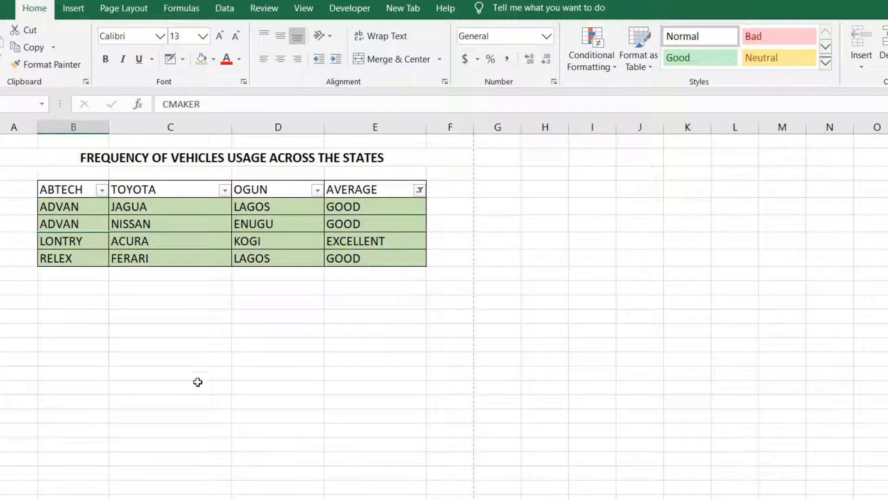
Switch the AVERAGE column's colour filter to No Fill to show only the uncoloured rows.
left_click(419, 190)
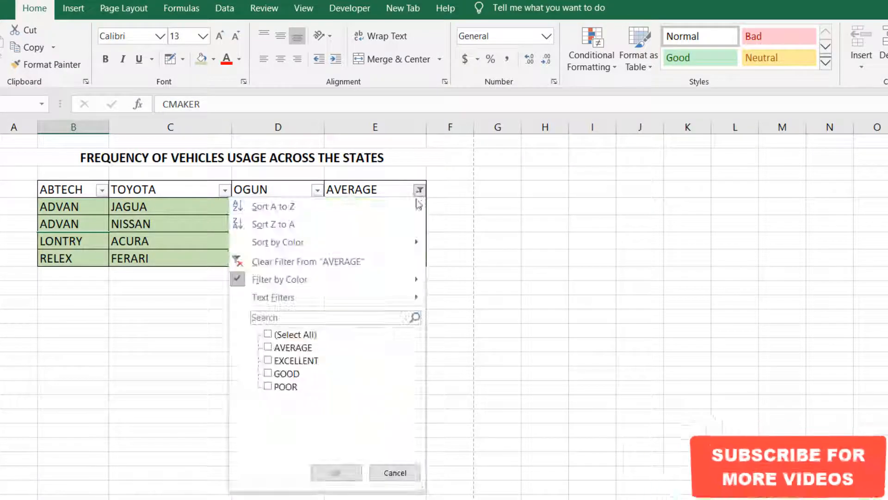
mouse_move(357, 286)
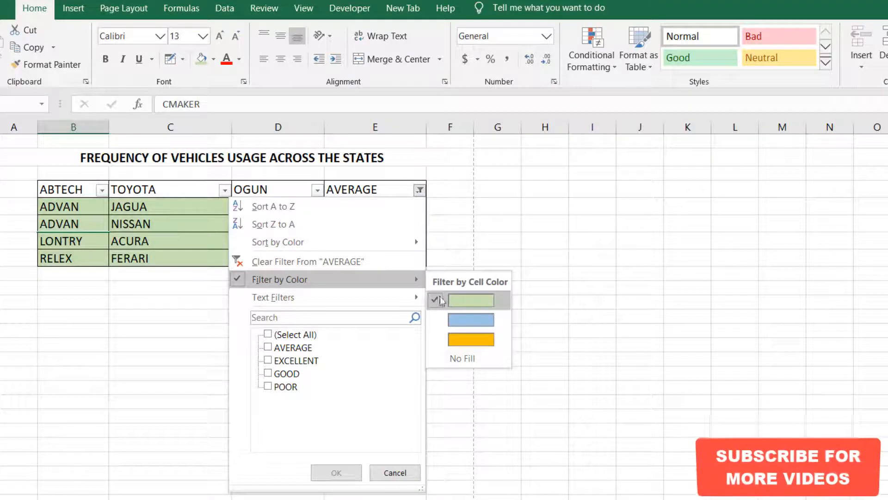
left_click(442, 359)
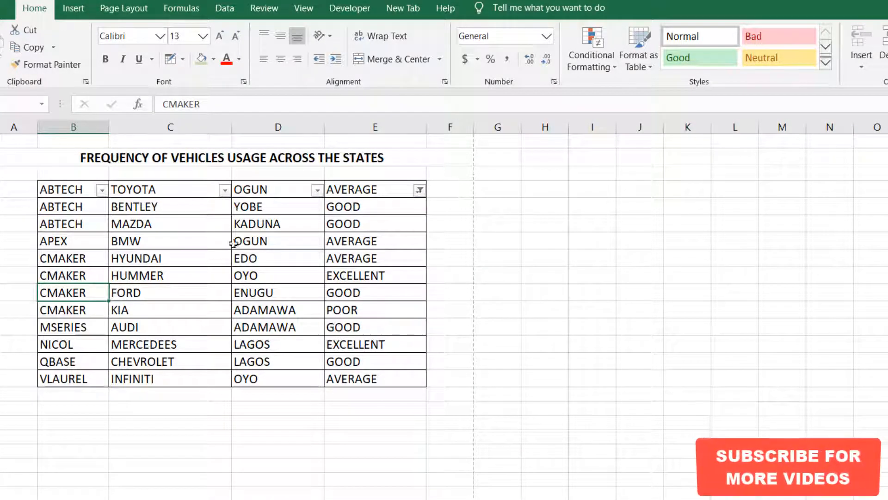
Remove the No Fill filter by reselecting all values in the AVERAGE column's filter.
left_click(420, 190)
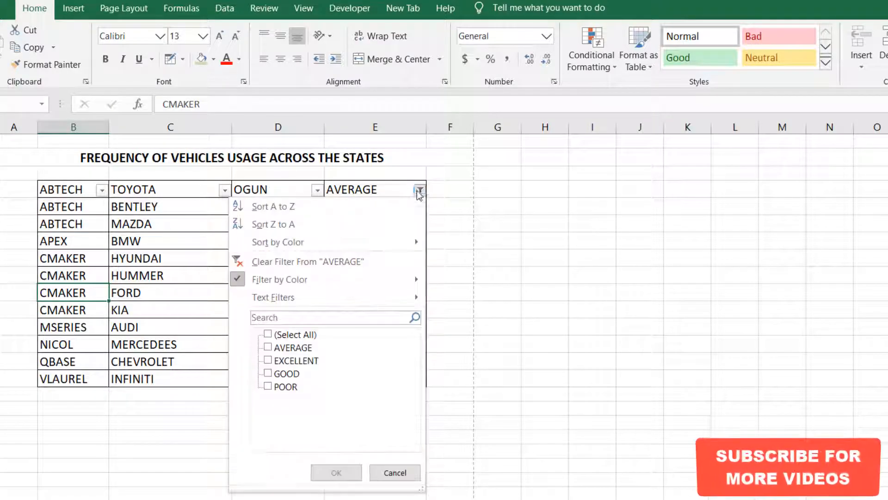
left_click(269, 335)
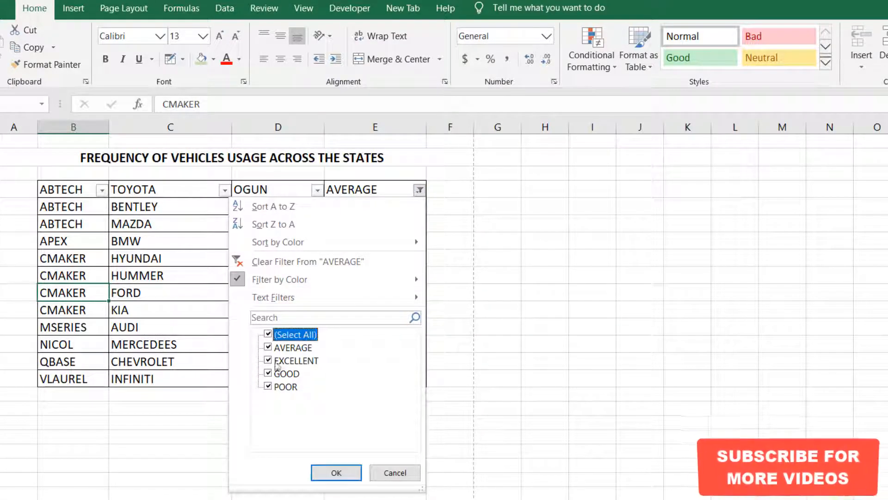
left_click(334, 472)
left_click(451, 277)
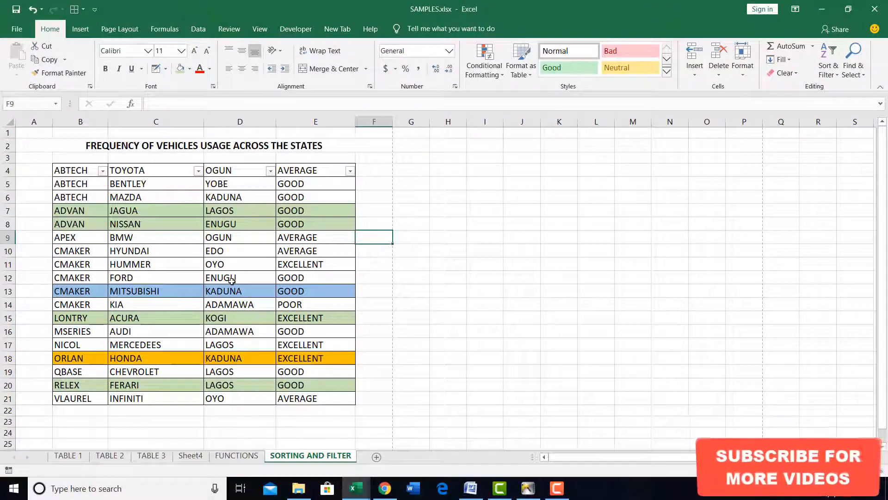
left_click(227, 264)
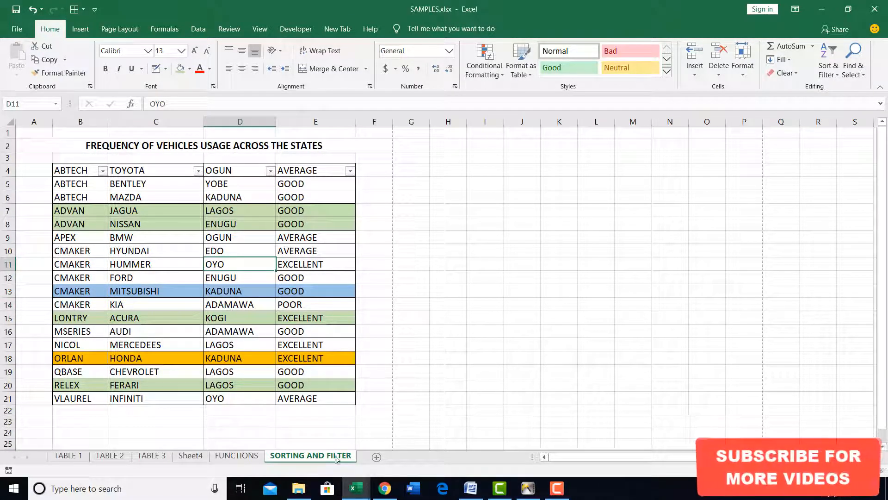
left_click(391, 332)
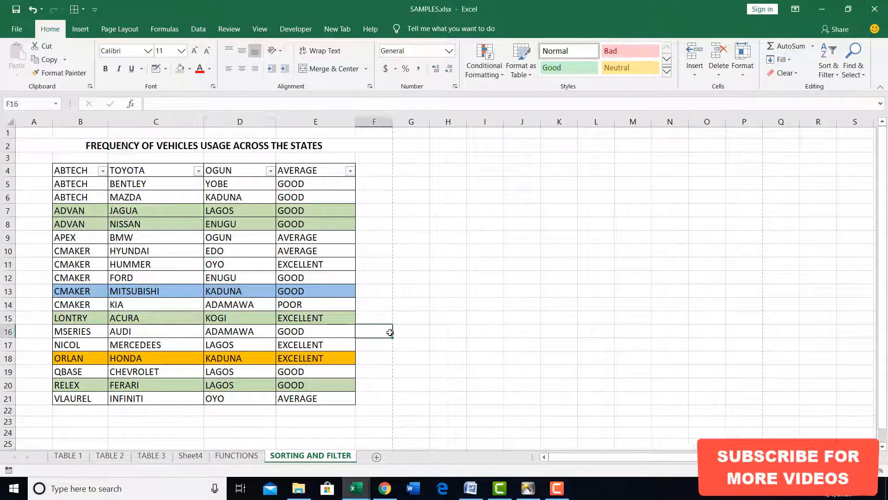
left_click(369, 319)
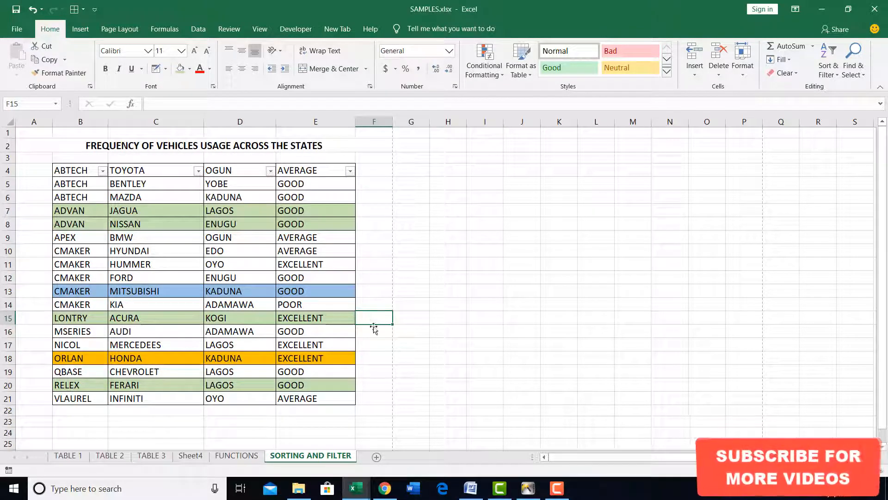